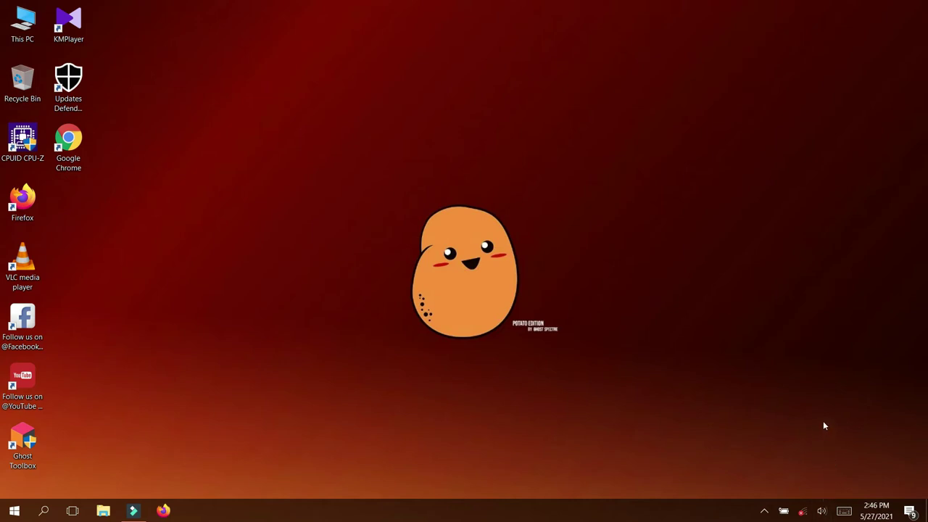
Open the BAHAN WEB folder on Local Disk (E:), widen the Name column, and launch Chrome
mouse_move(807, 509)
key(super+e)
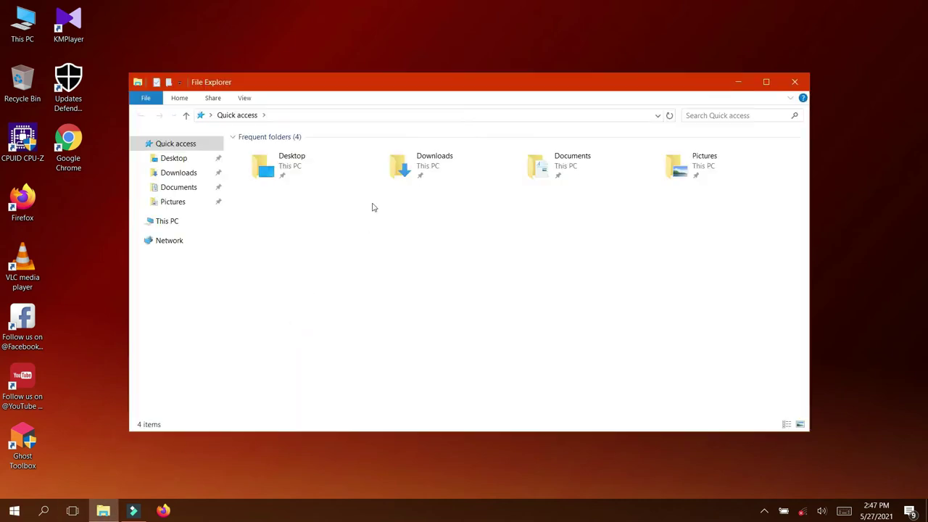
click(180, 224)
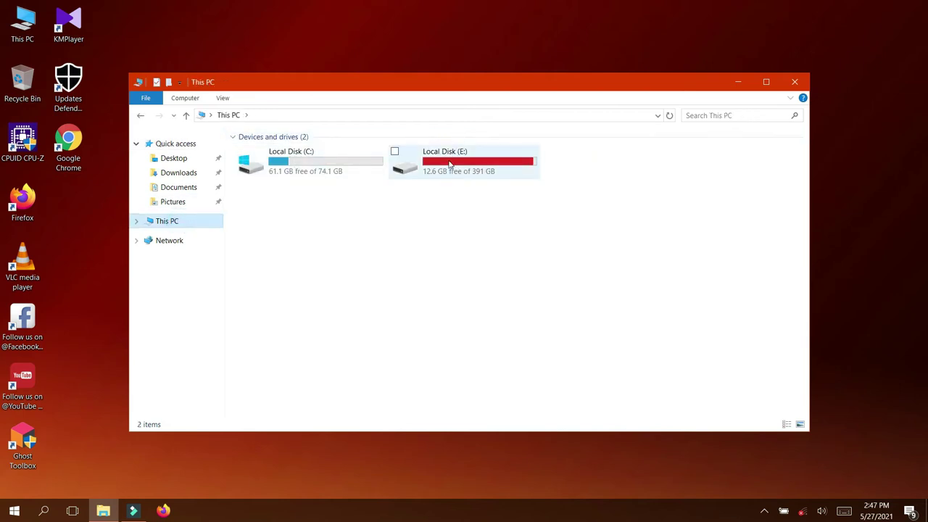
double_click(450, 165)
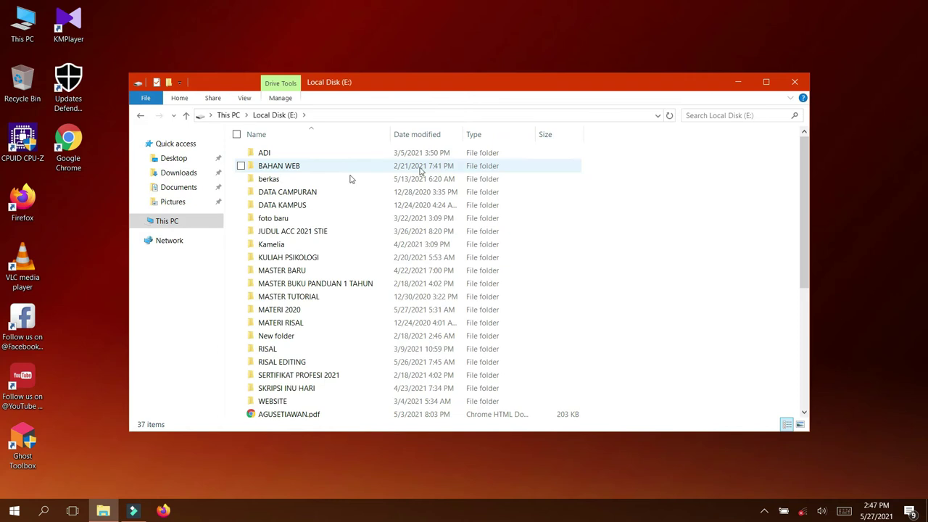
double_click(294, 171)
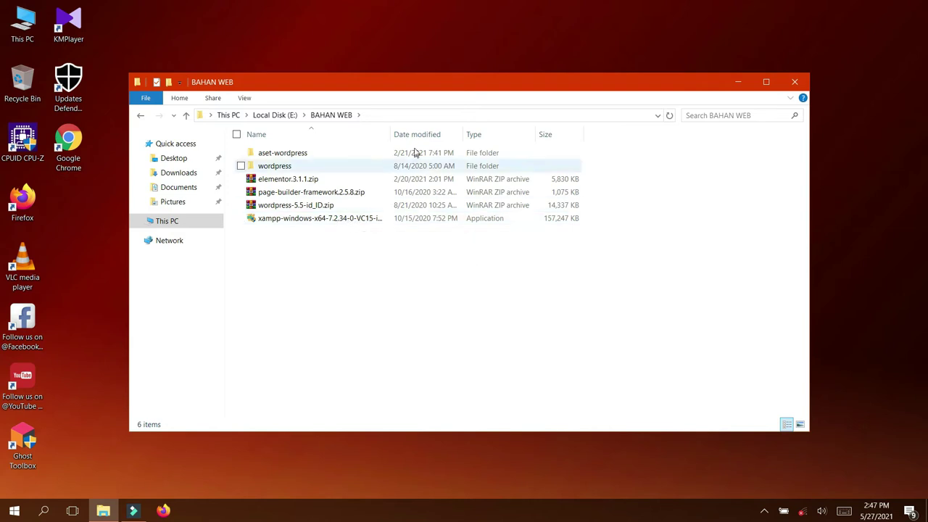
drag(385, 138, 463, 135)
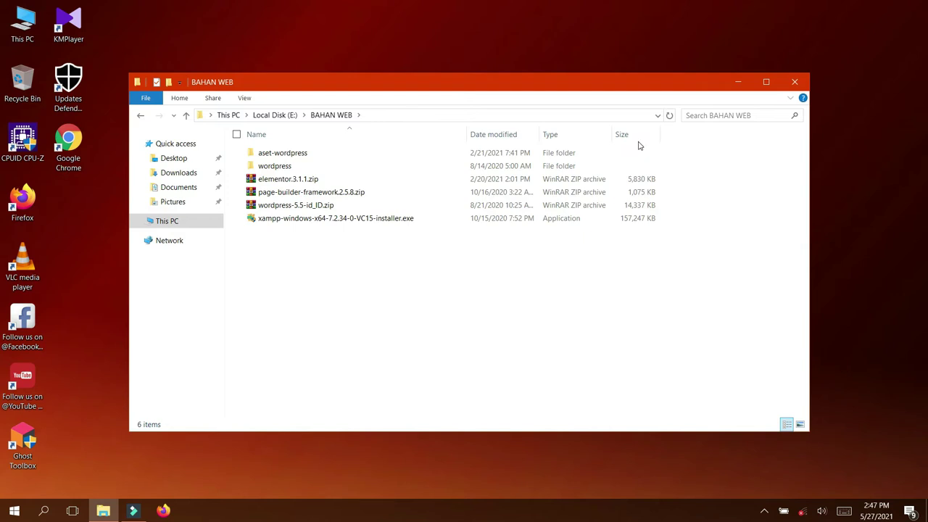
click(82, 146)
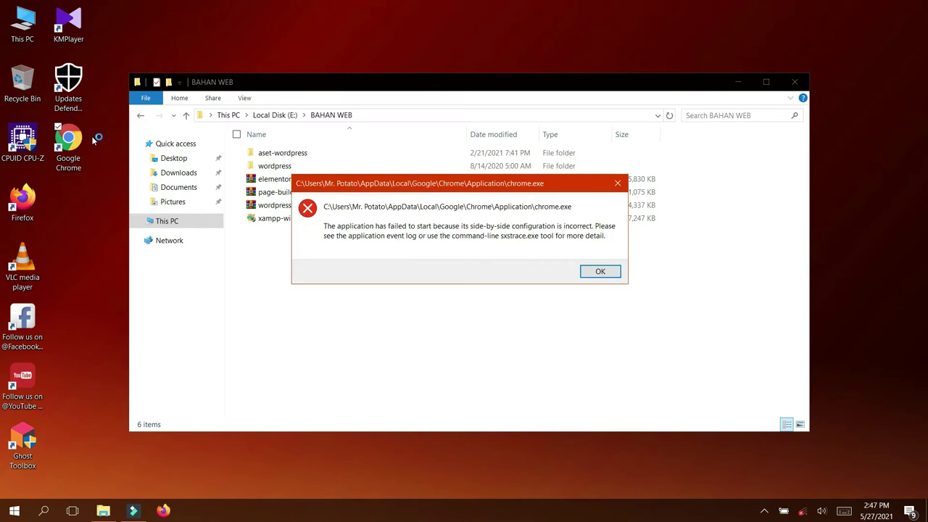
click(599, 270)
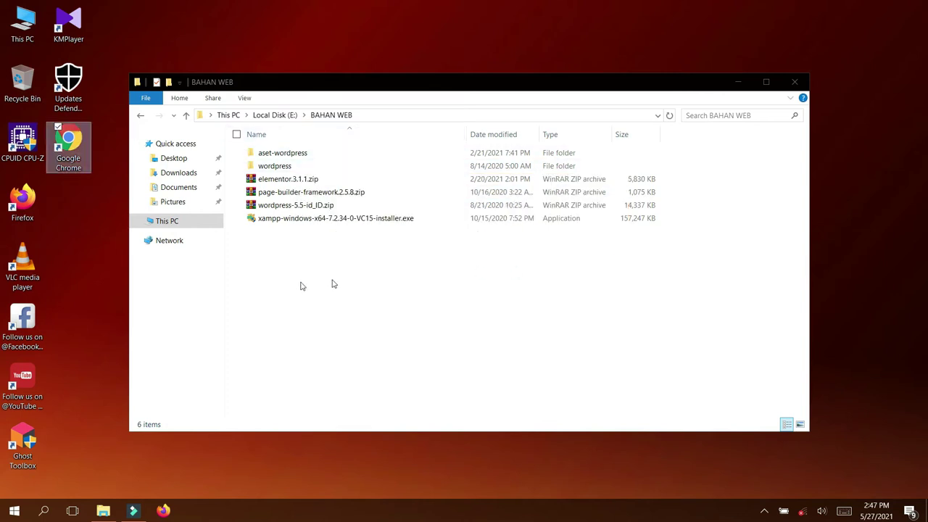
click(32, 201)
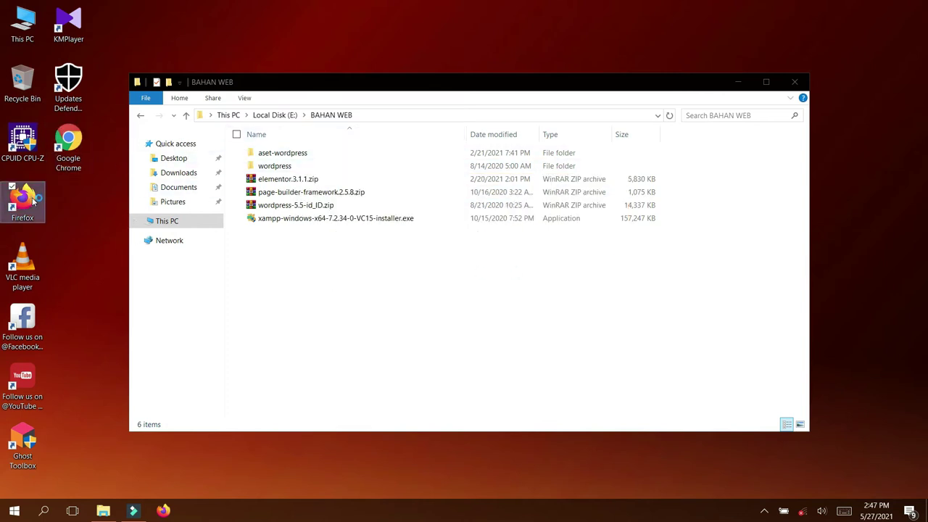
double_click(31, 202)
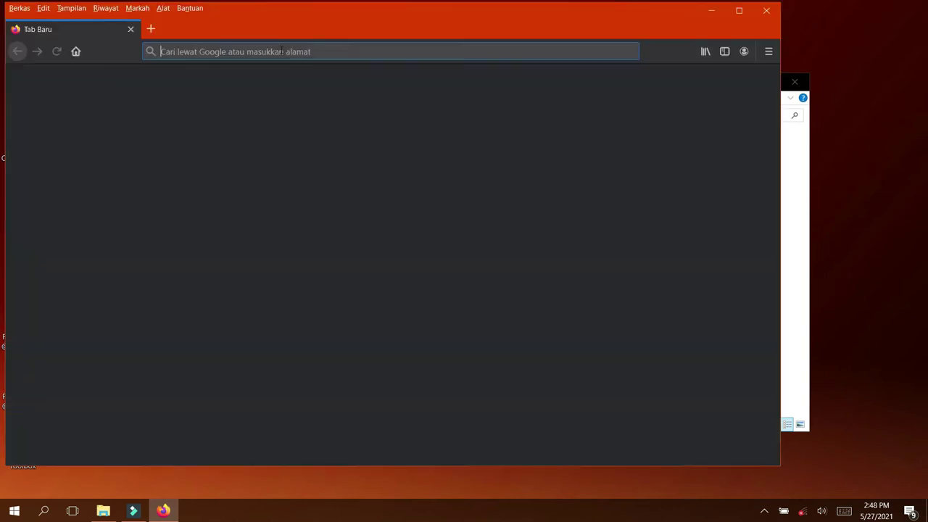
click(256, 51)
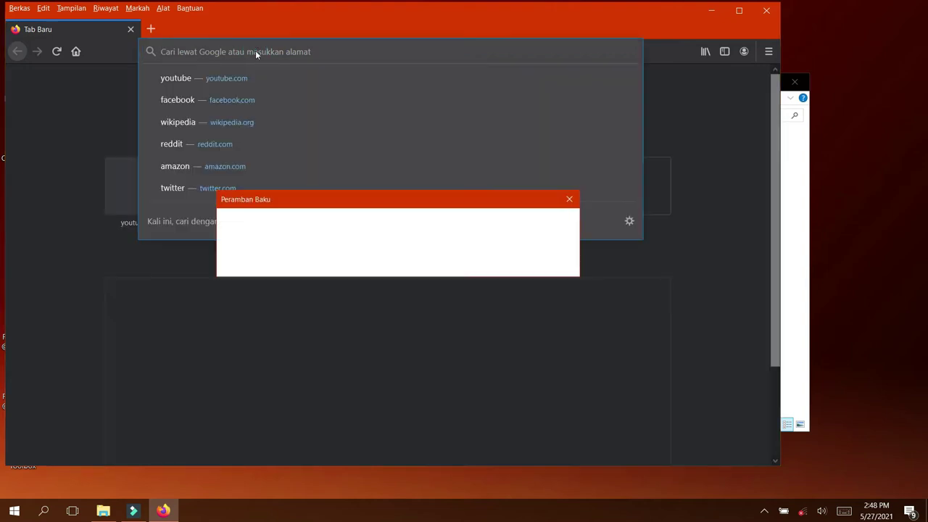
click(411, 263)
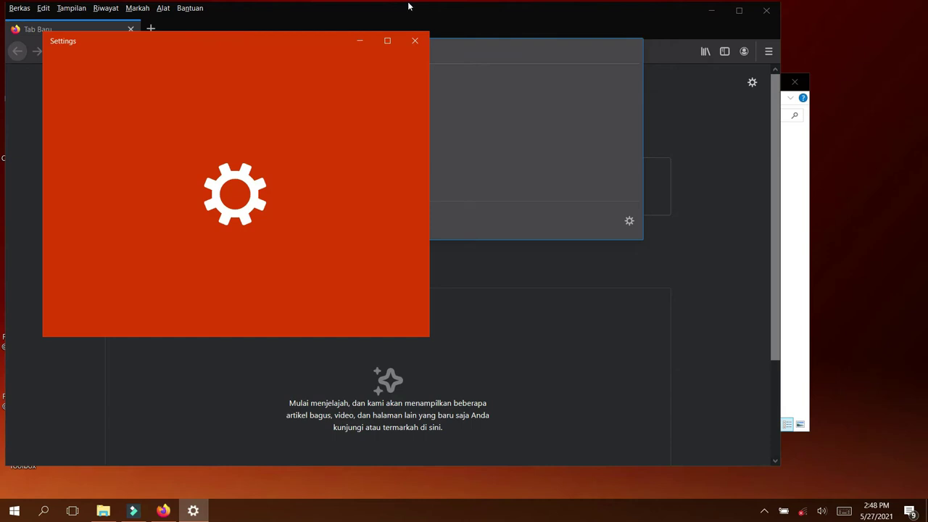
click(415, 41)
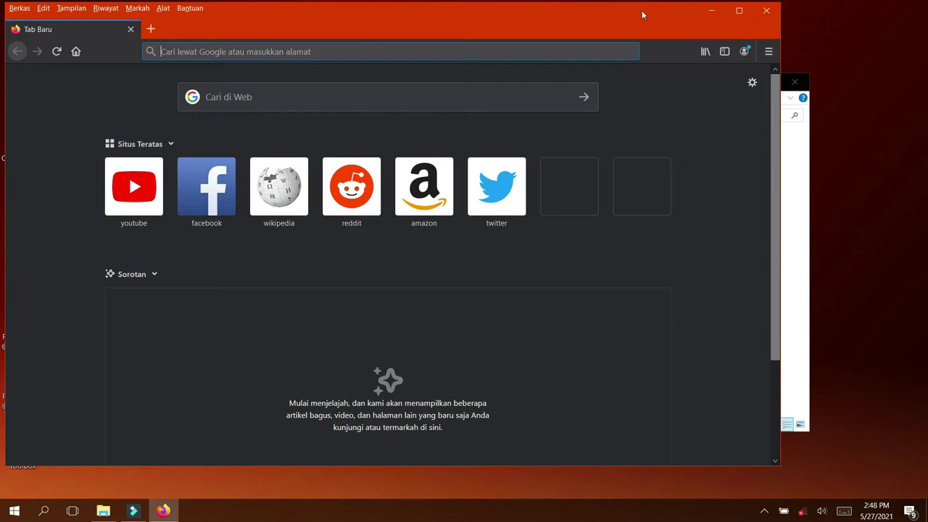
click(769, 11)
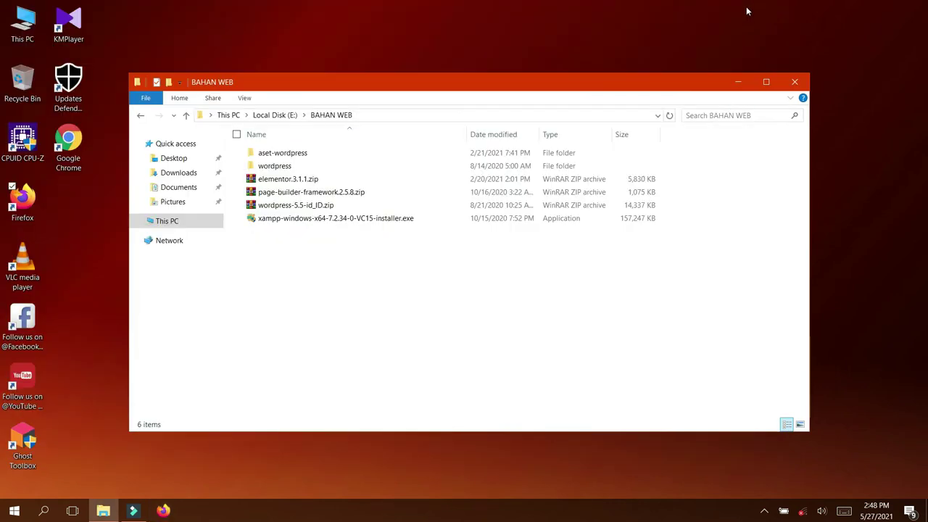
Shift the BAHAN WEB window up and right, then run xampp-windows-x64-7.2.34-0-VC15-installer.exe
drag(300, 79, 322, 18)
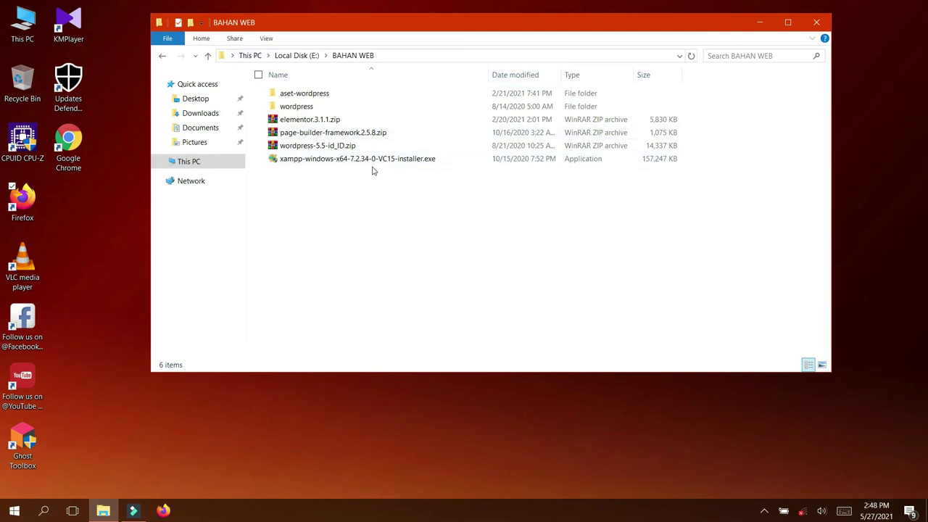
mouse_move(382, 162)
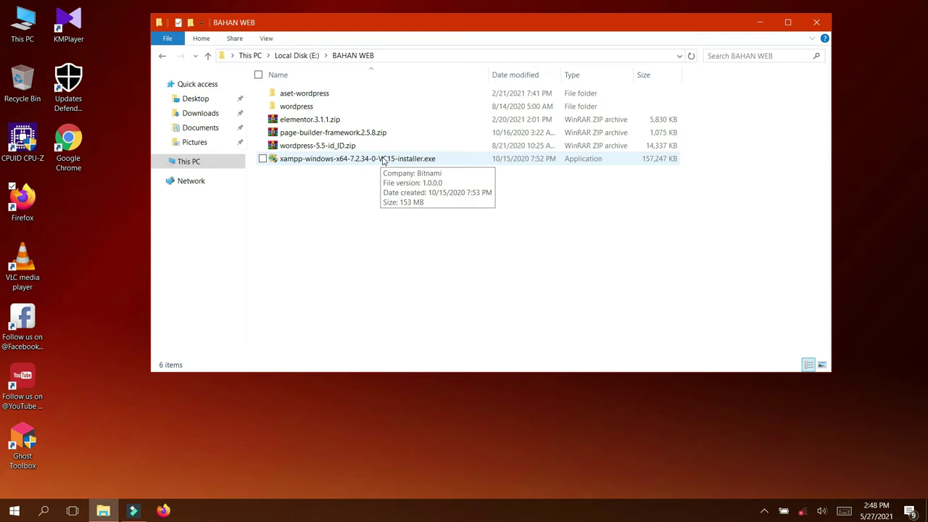
double_click(382, 159)
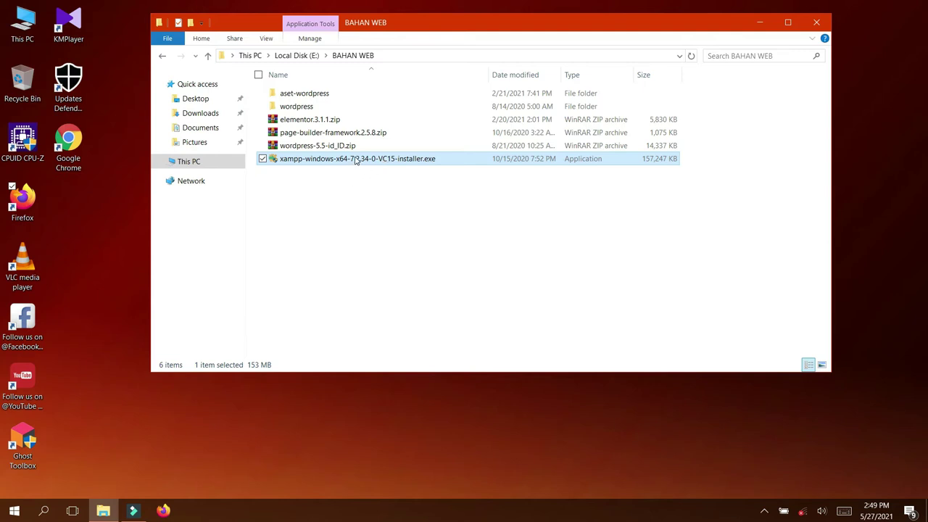
Launch the XAMPP installer, acknowledge the UAC warning, and move the setup wizard up-left
double_click(358, 158)
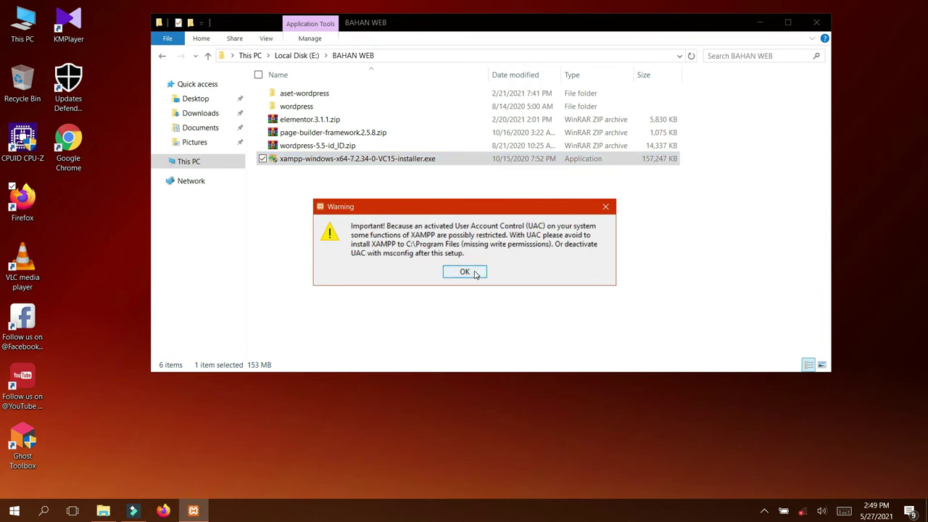
click(475, 274)
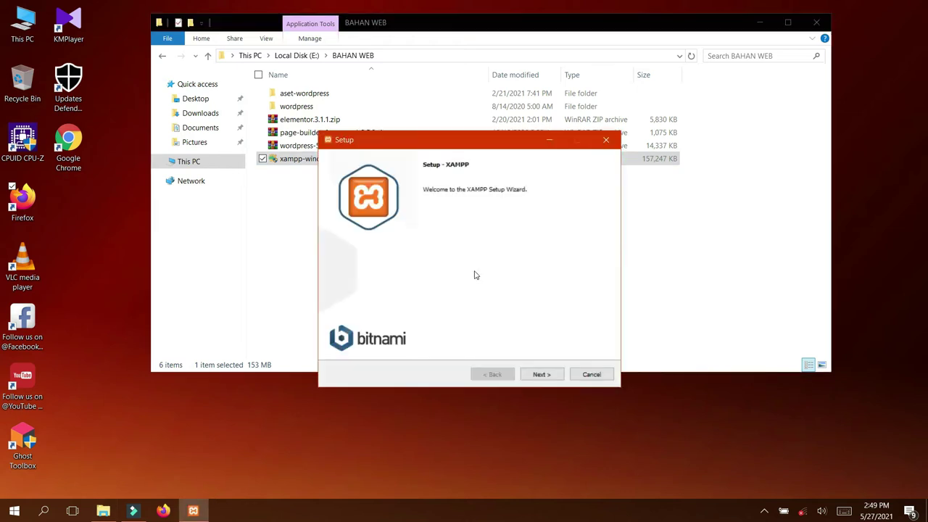
drag(482, 145, 376, 56)
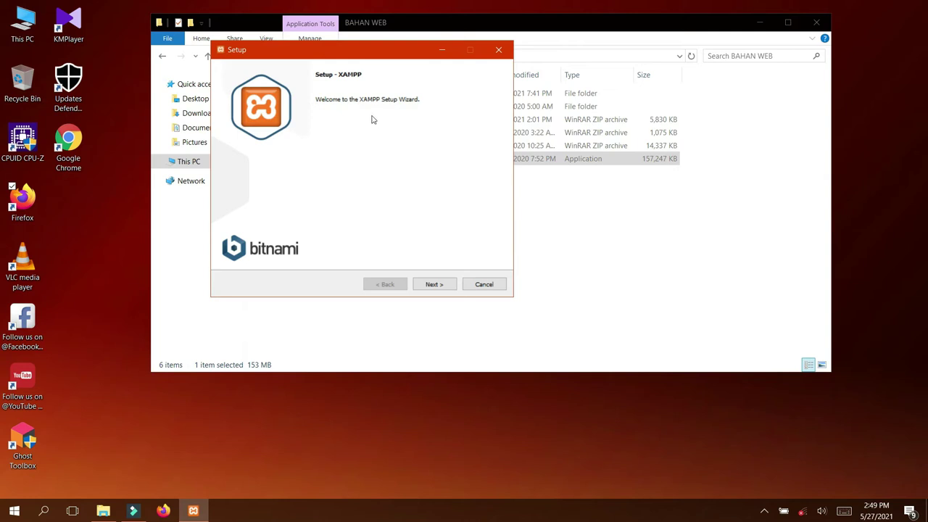
Keep default components, the C:\xampp folder and English, advancing past the Bitnami page
click(434, 289)
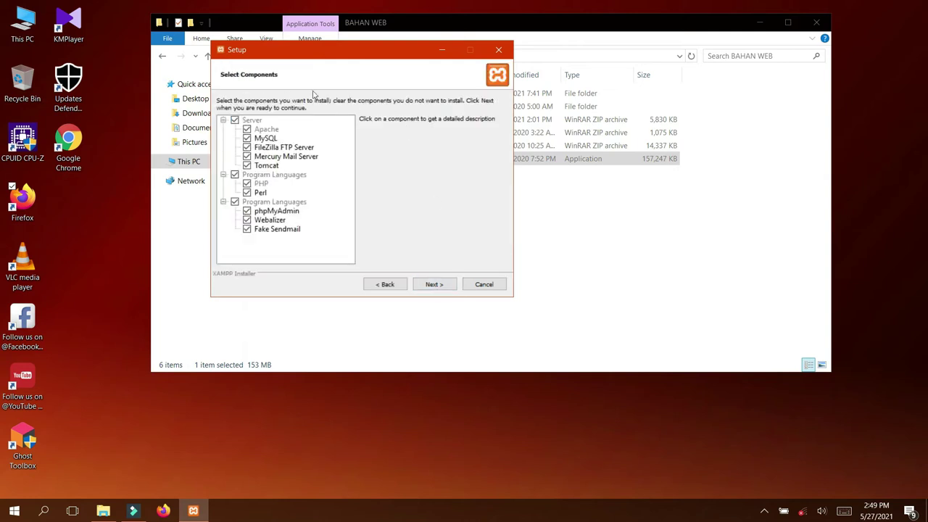
click(428, 286)
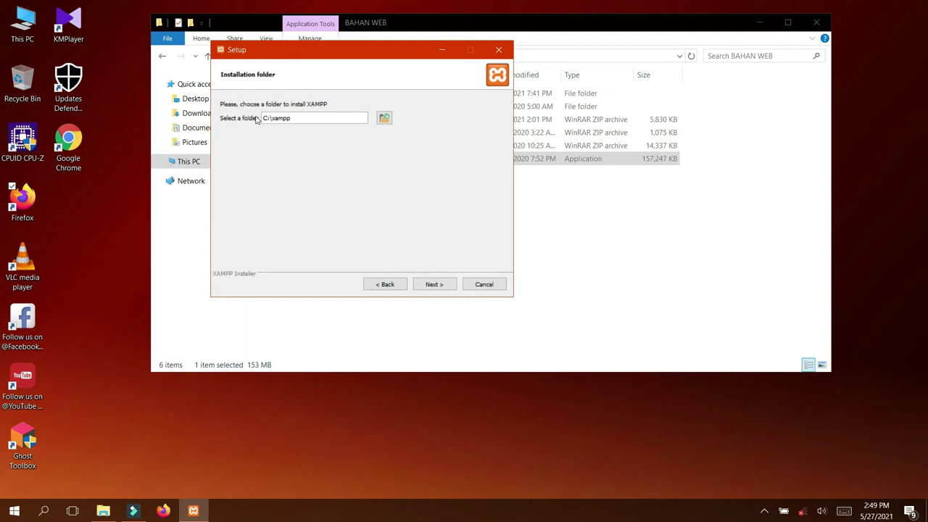
click(444, 287)
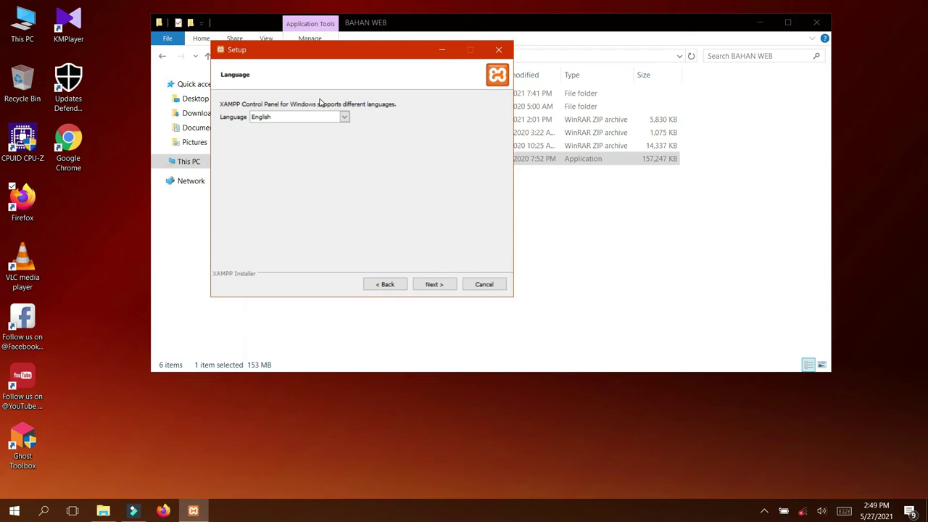
click(435, 285)
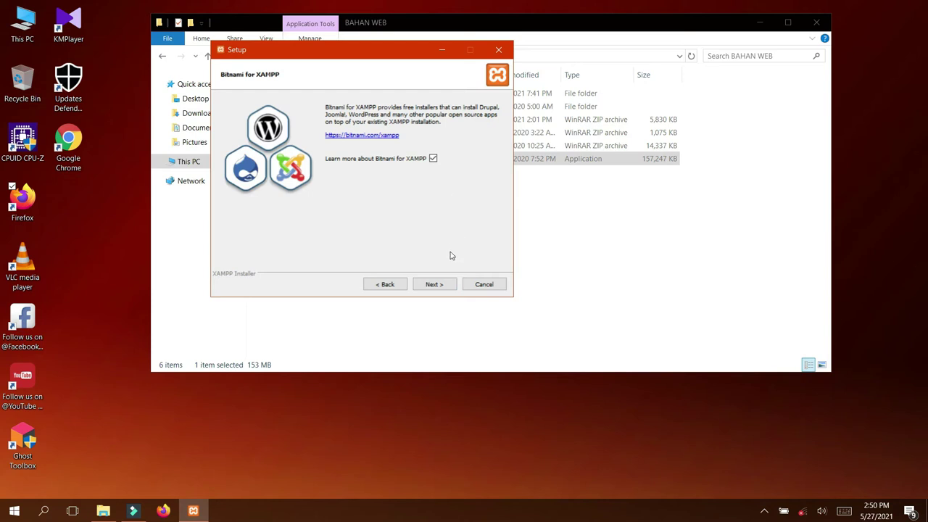
click(445, 288)
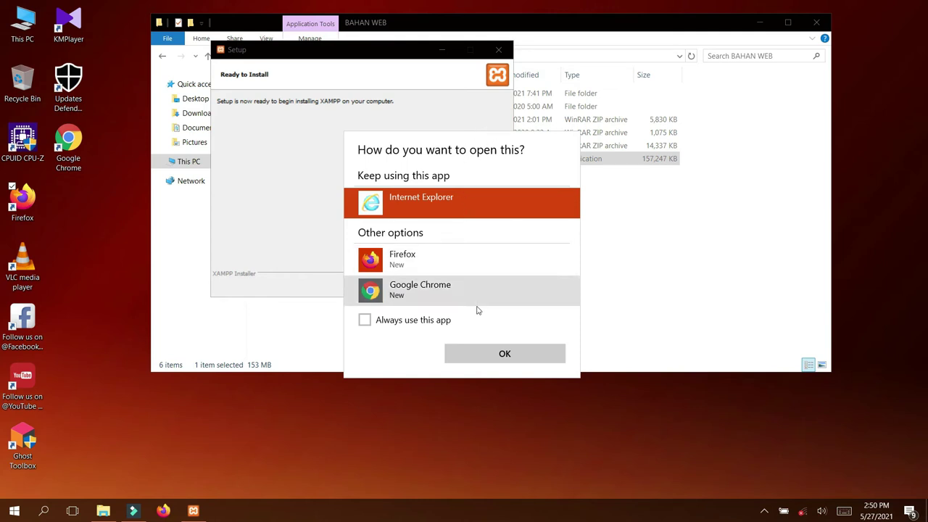
Open the Bitnami link in Internet Explorer, start the XAMPP install, then close the browser
click(490, 354)
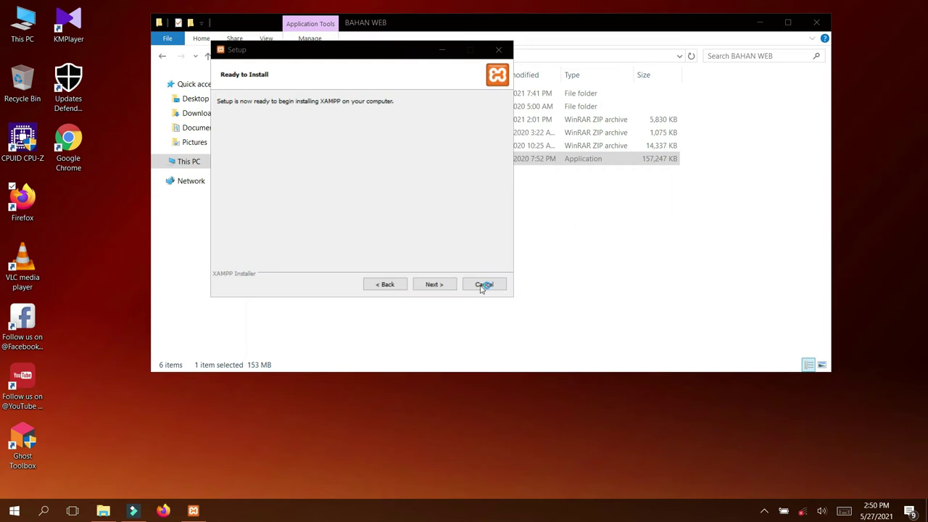
click(432, 285)
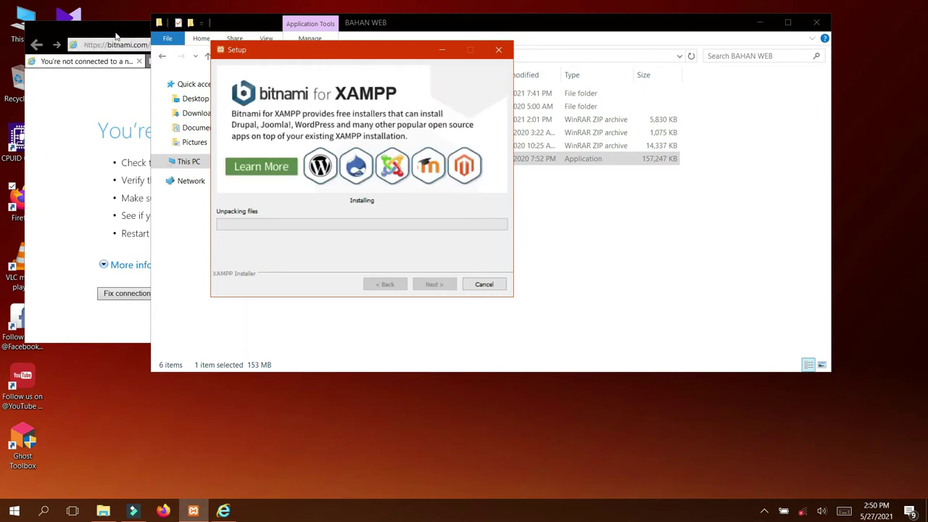
click(143, 29)
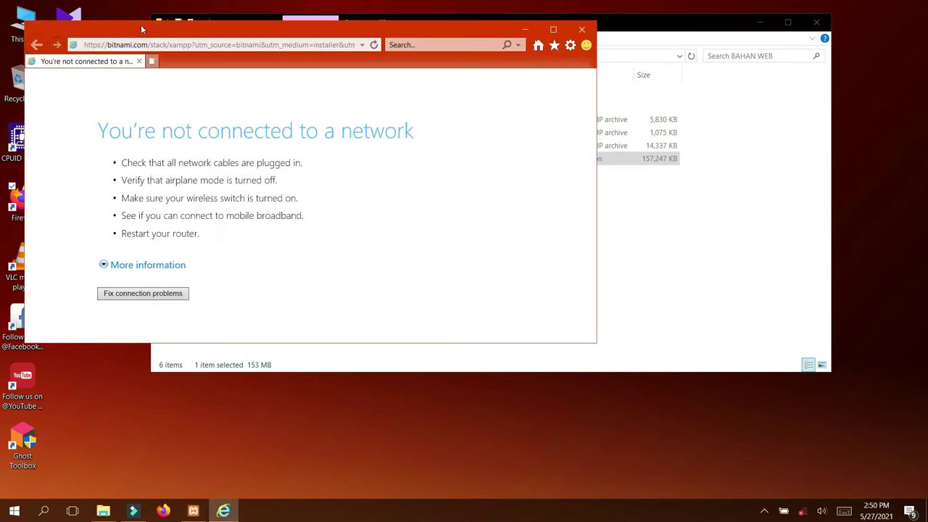
click(582, 30)
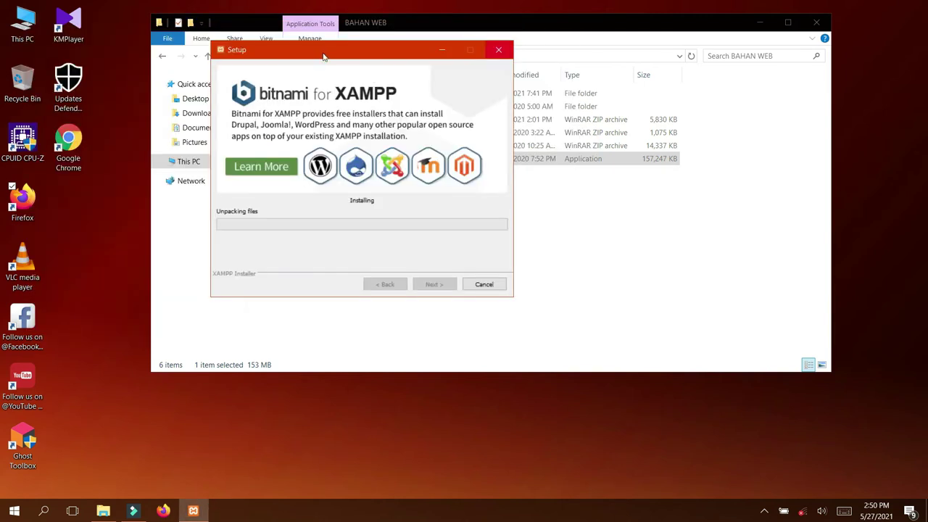
drag(336, 50, 367, 36)
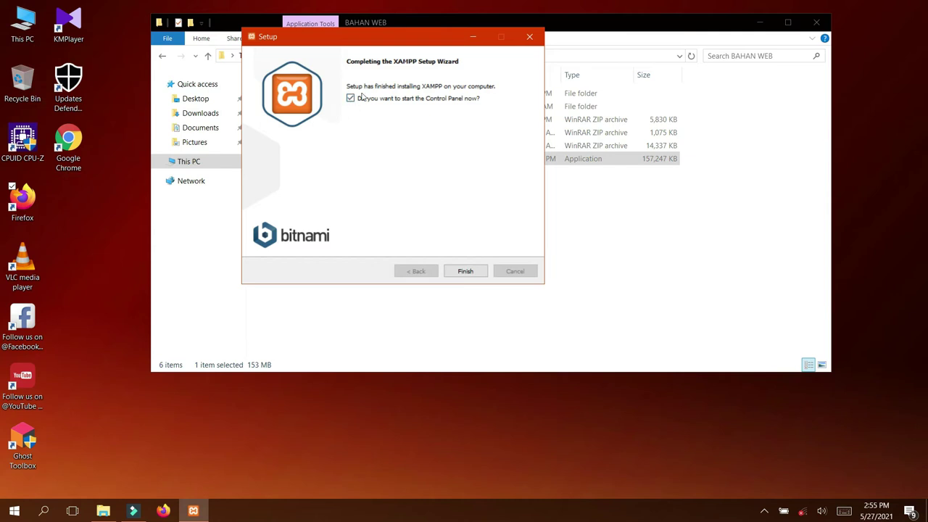
Finish the XAMPP Setup wizard and bring up the XAMPP Control Panel v3.2.4
click(466, 271)
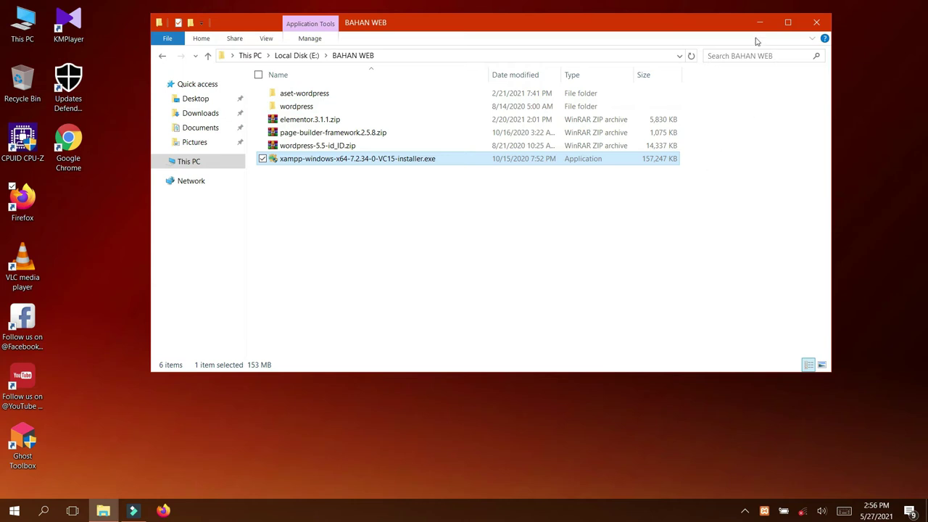
click(768, 513)
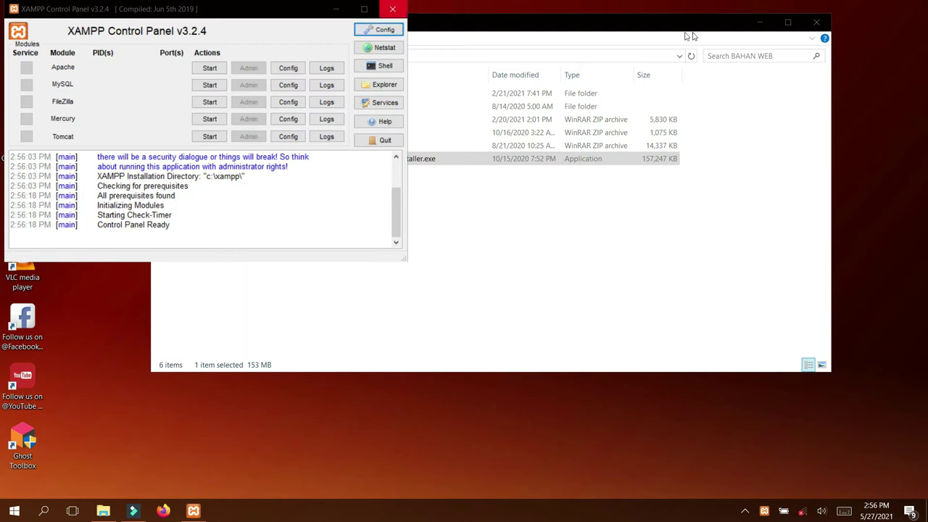
Start Apache and MySQL, allowing each through the Windows firewall
drag(650, 23, 734, 102)
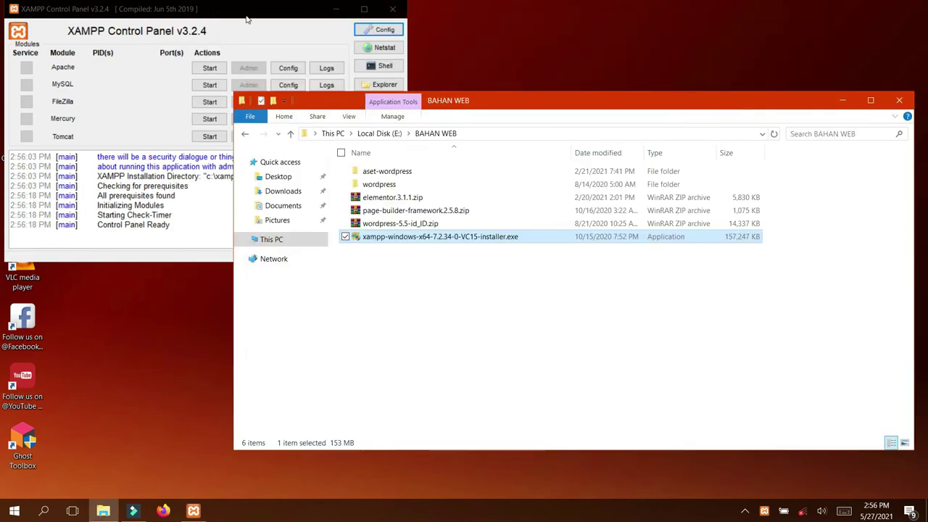
click(249, 12)
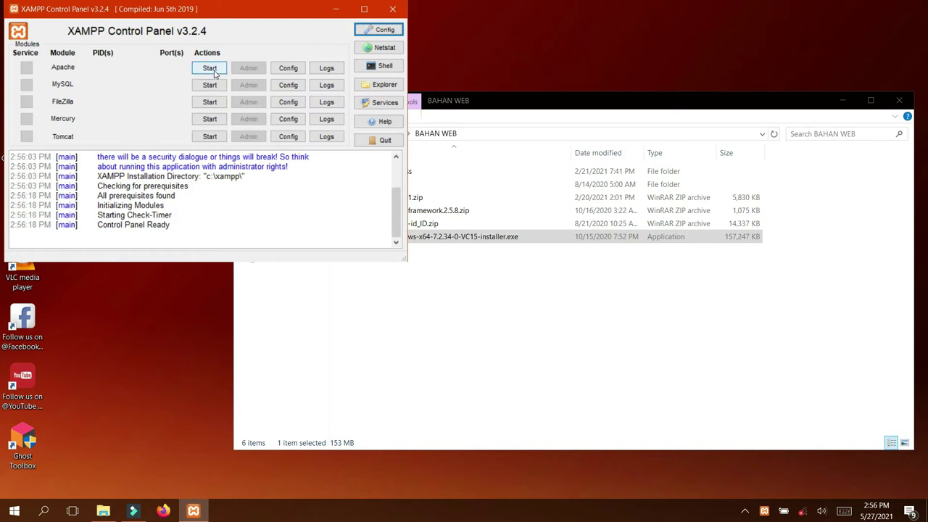
click(209, 68)
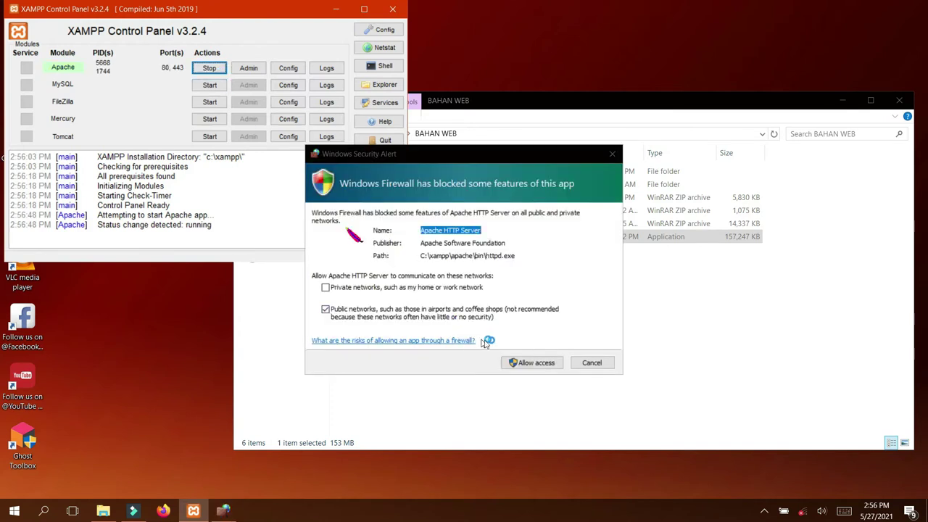
click(549, 364)
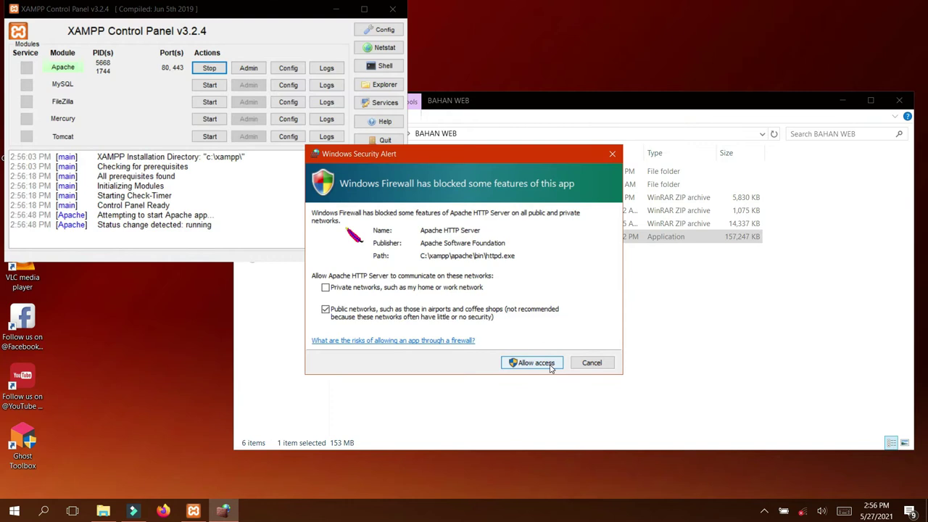
click(551, 363)
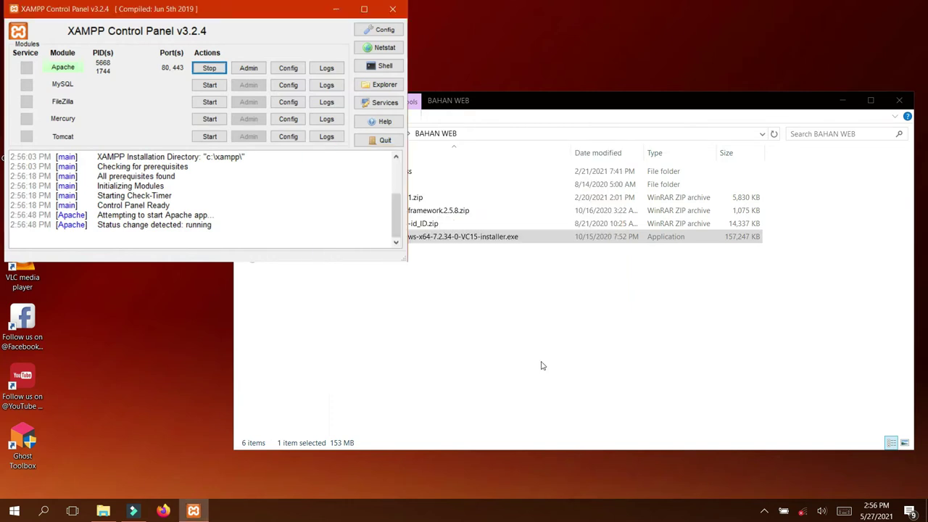
click(209, 85)
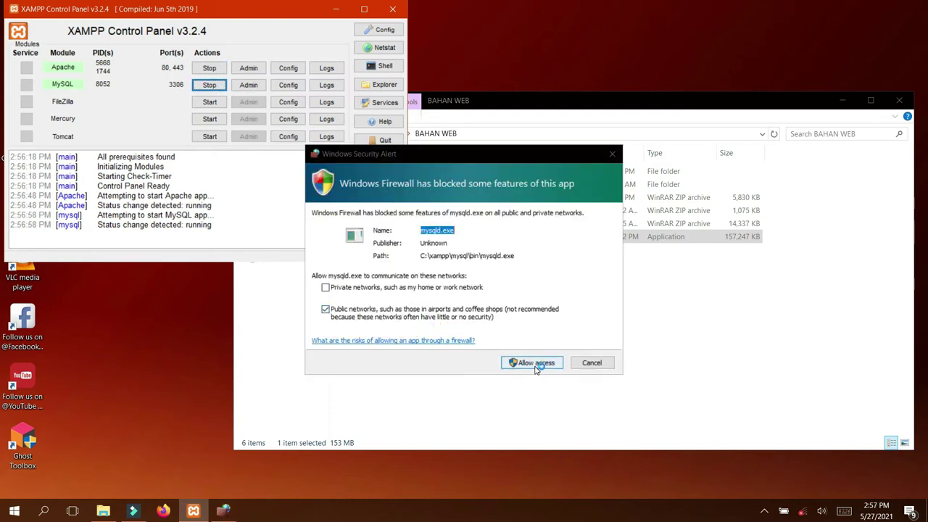
click(535, 364)
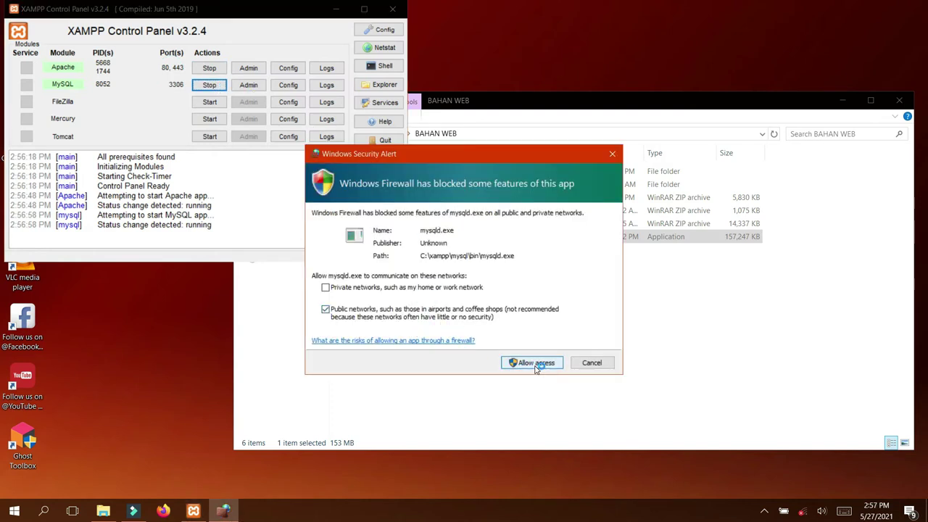
click(535, 364)
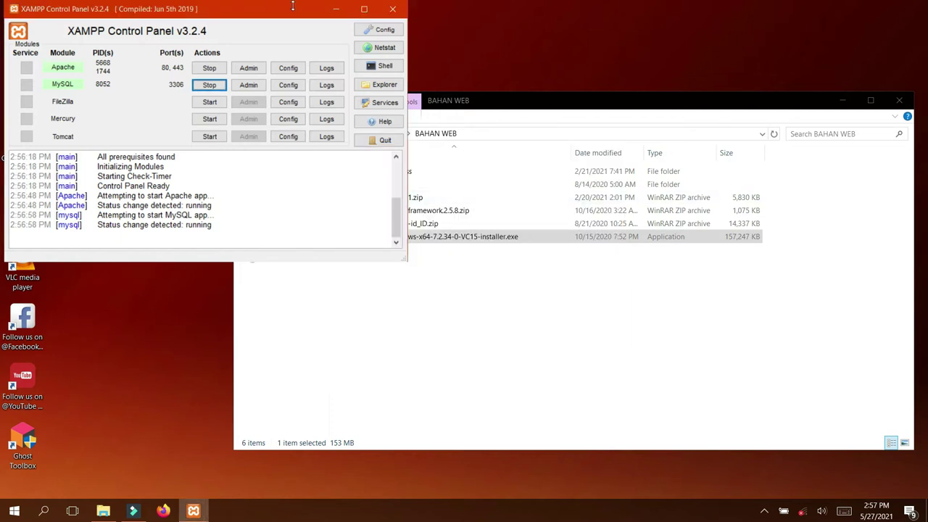
Stop Apache and MySQL and close the XAMPP Control Panel
click(210, 69)
click(209, 85)
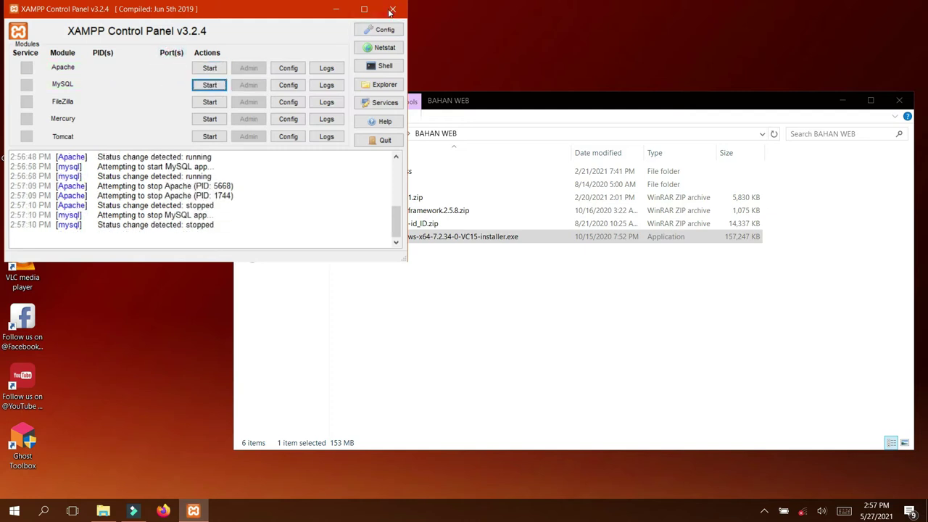
click(393, 11)
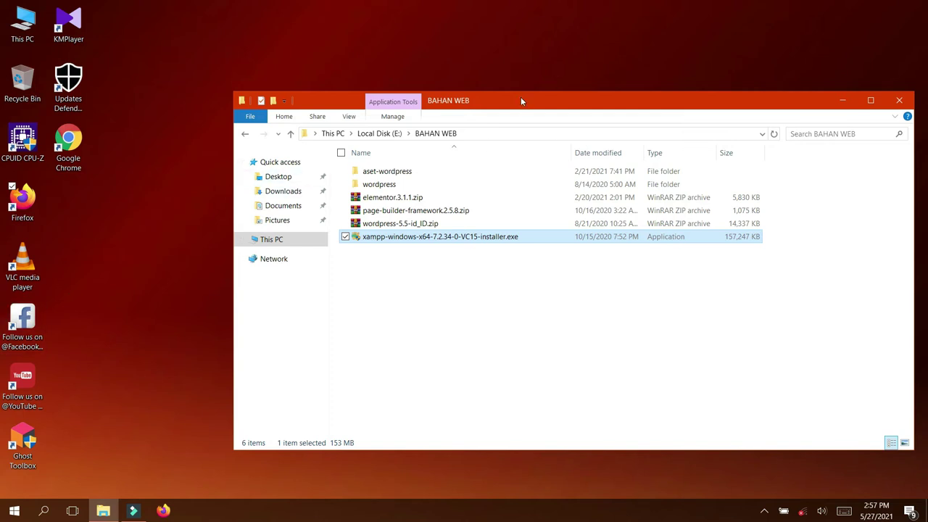
drag(519, 97, 491, 36)
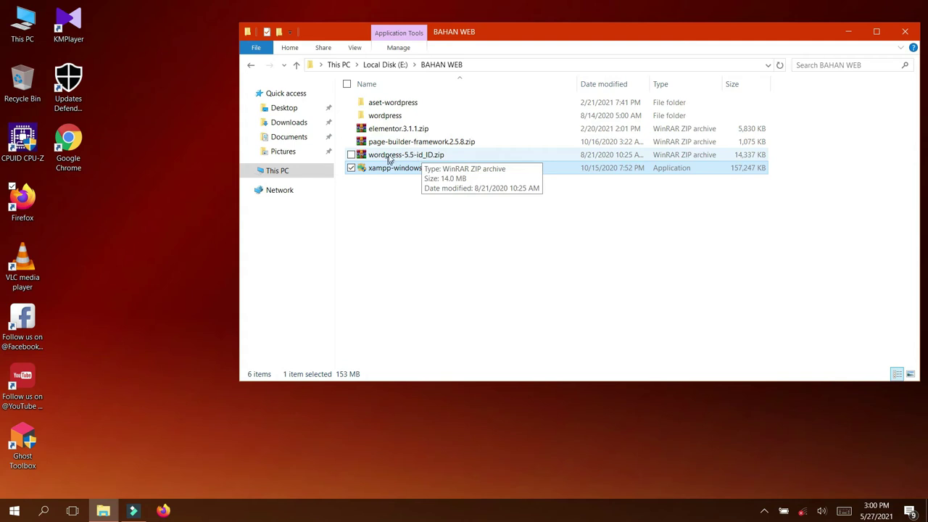
Extract wordpress-5.5-id_ID.zip here with WinRAR, choosing Yes to All to overwrite files
click(390, 158)
right_click(389, 156)
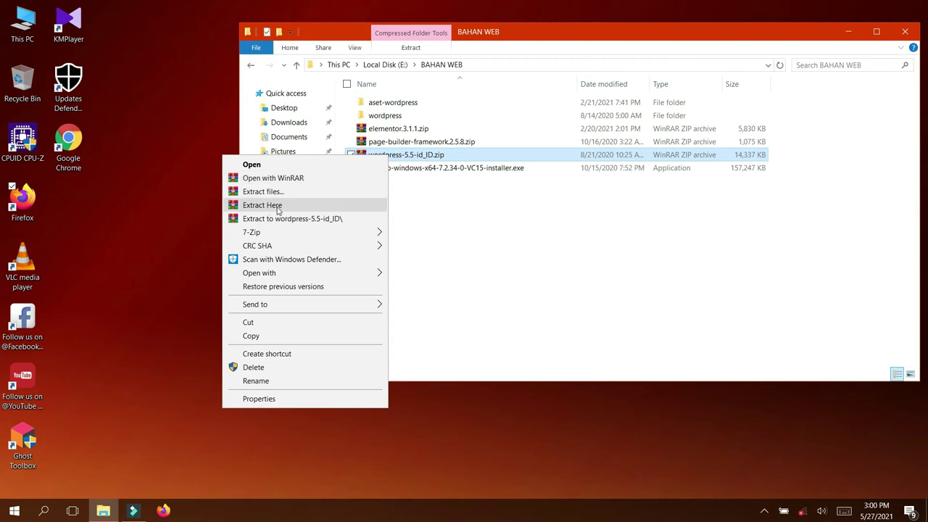
click(263, 205)
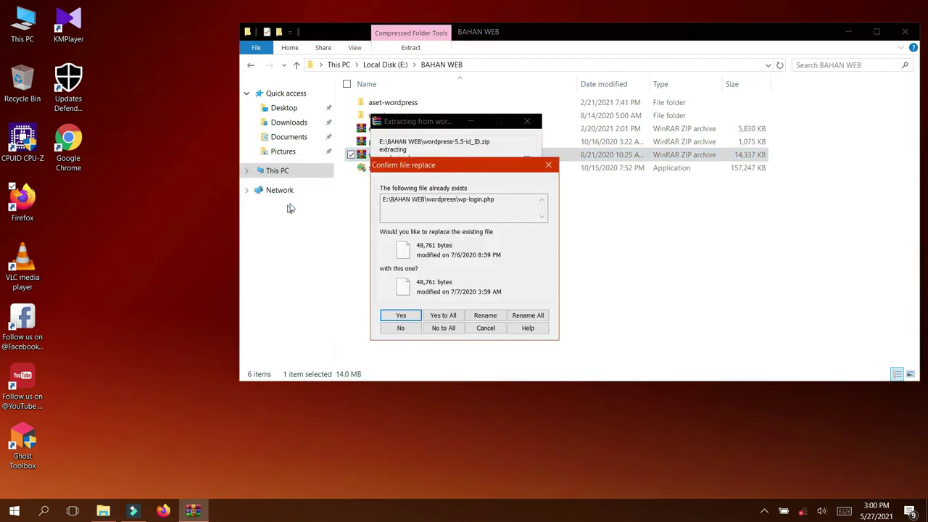
click(445, 316)
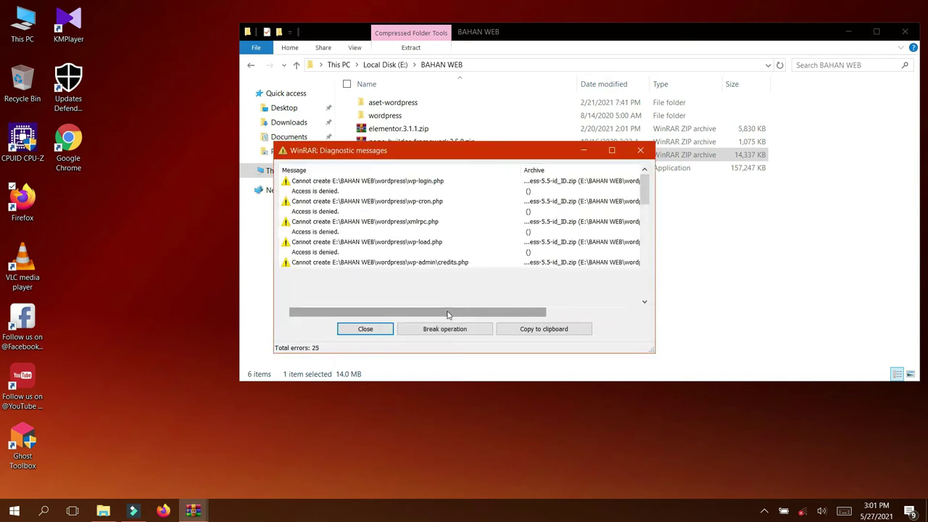
Close the repeated access-denied diagnostic windows and select the old wordpress folder
click(365, 329)
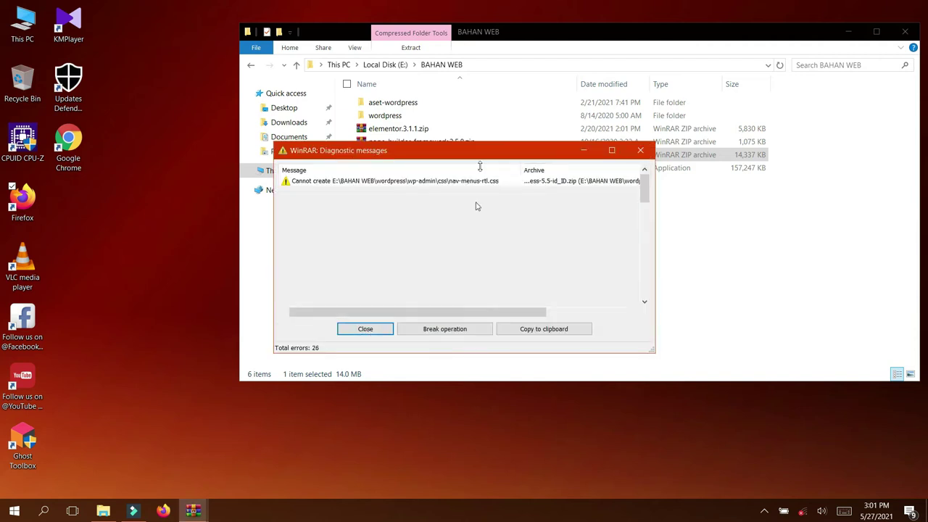
click(364, 328)
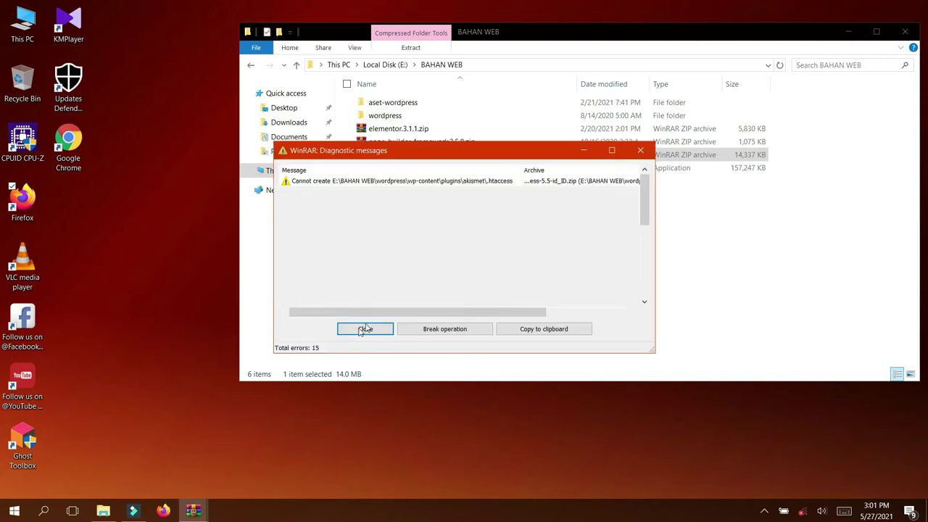
click(638, 153)
click(639, 154)
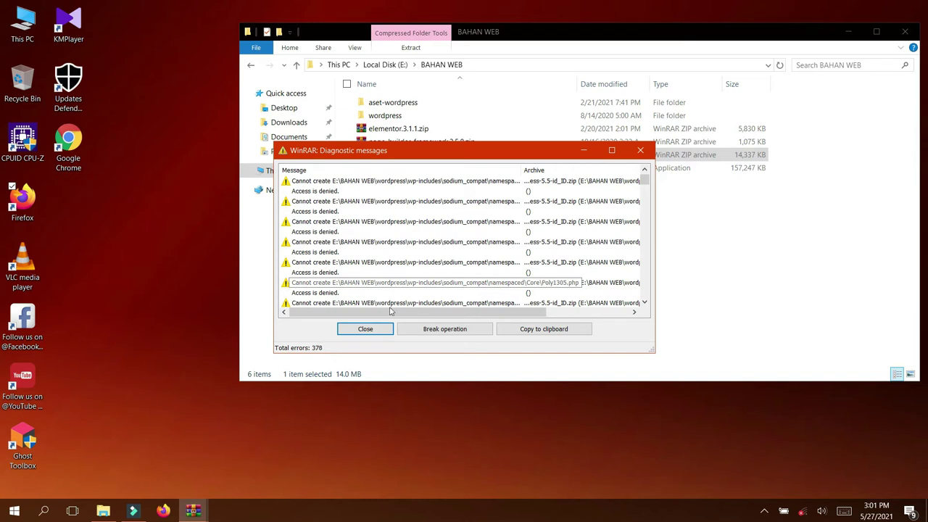
click(430, 332)
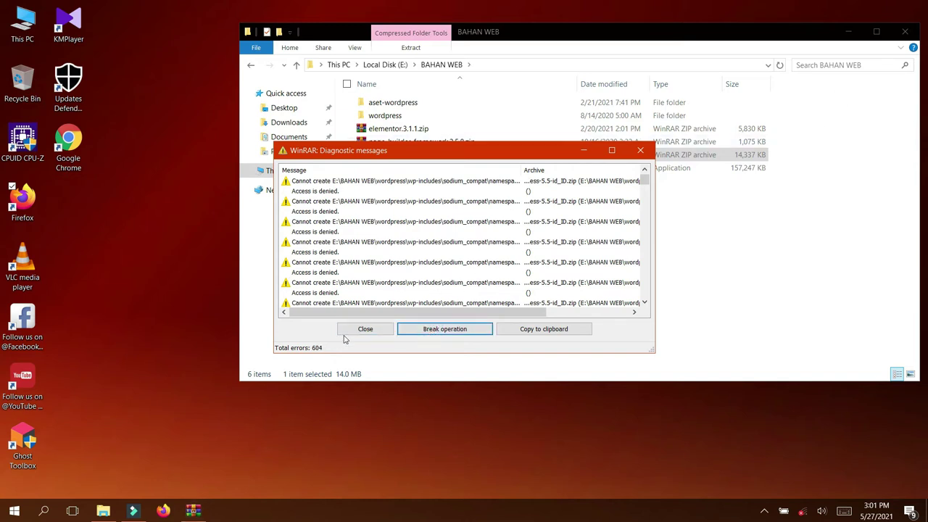
click(348, 328)
click(383, 117)
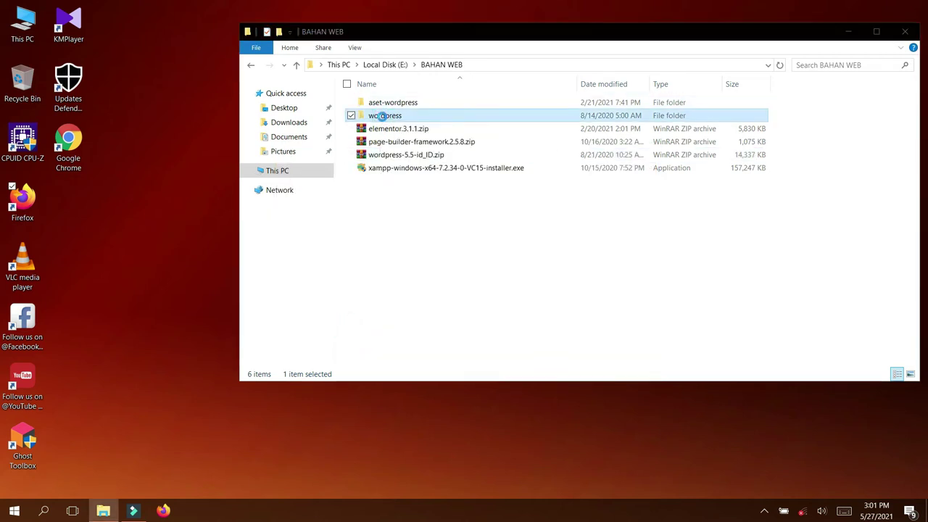
Delete the old wordpress folder, re-extract wordpress-5.5-id_ID.zip here, and run it in background
key(Delete)
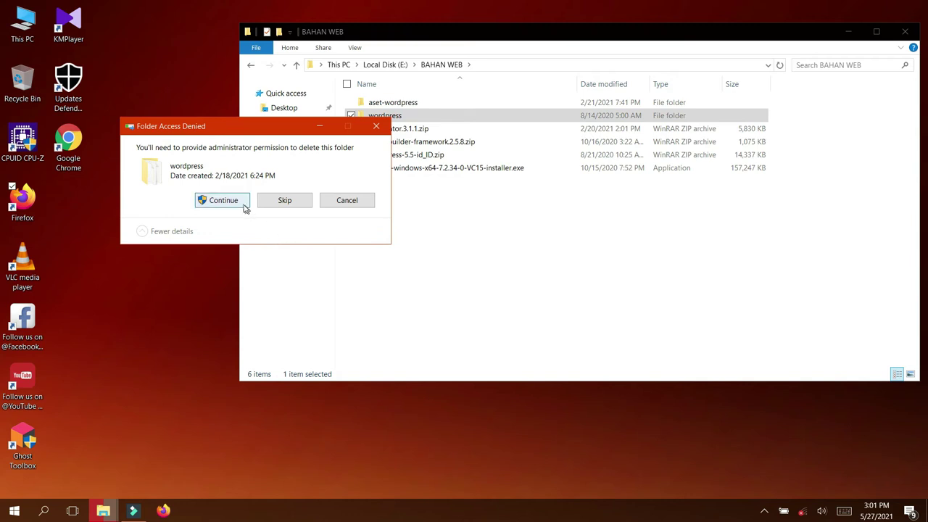
click(244, 207)
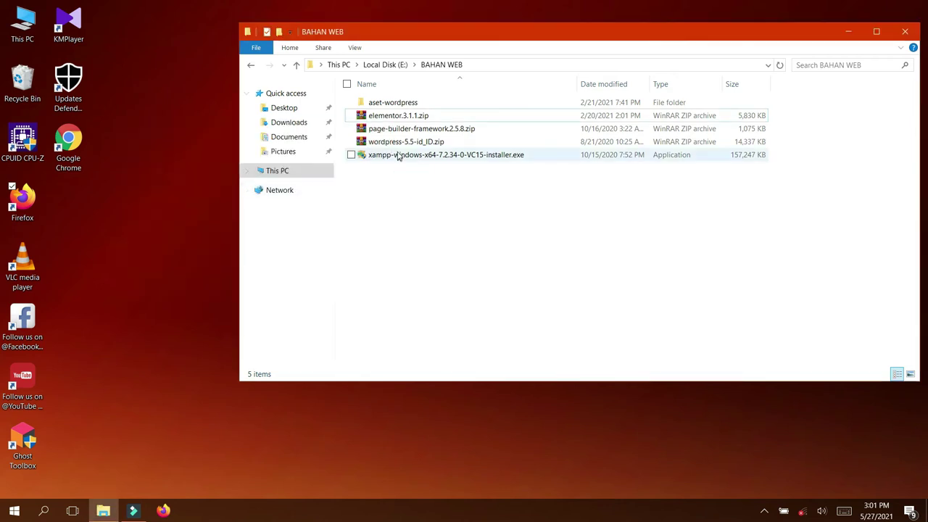
right_click(399, 143)
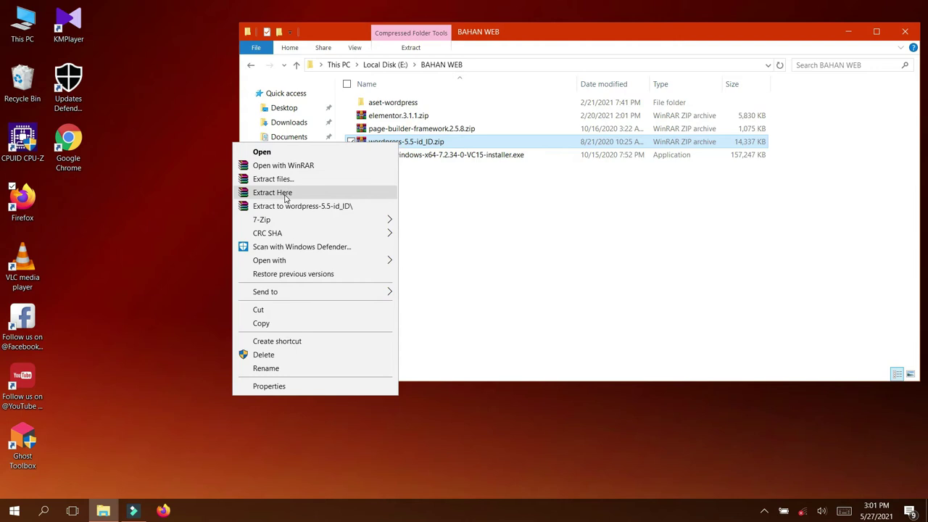
click(273, 192)
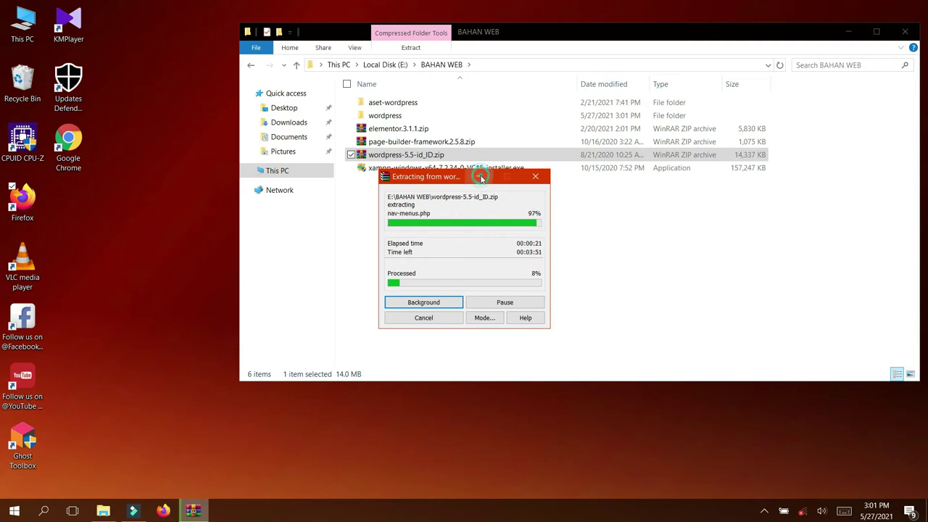
click(480, 178)
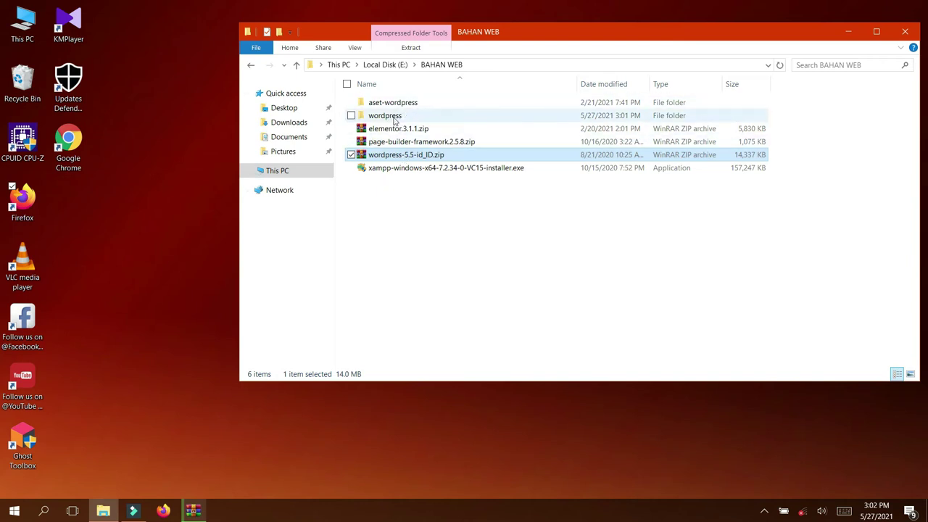
Expand This PC and Local Disk (C:) in the navigation pane, then open C:\xampp
click(247, 173)
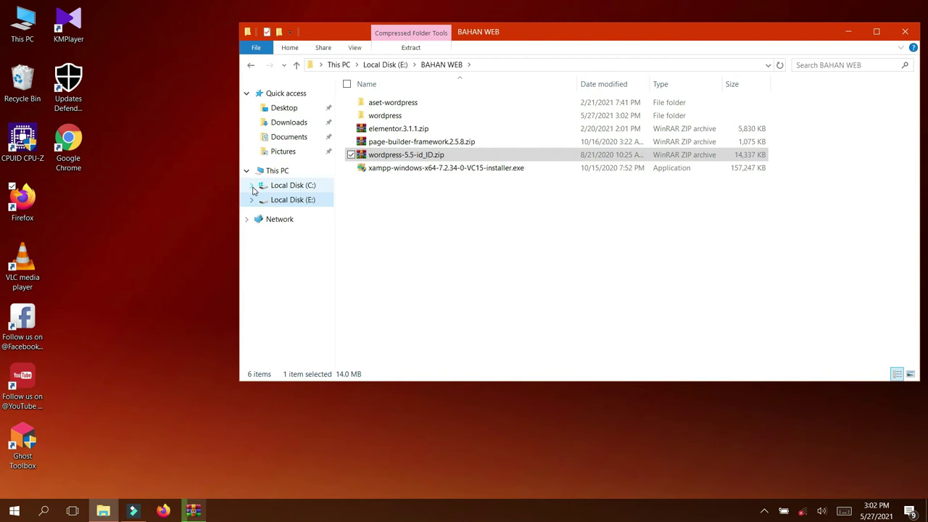
click(251, 187)
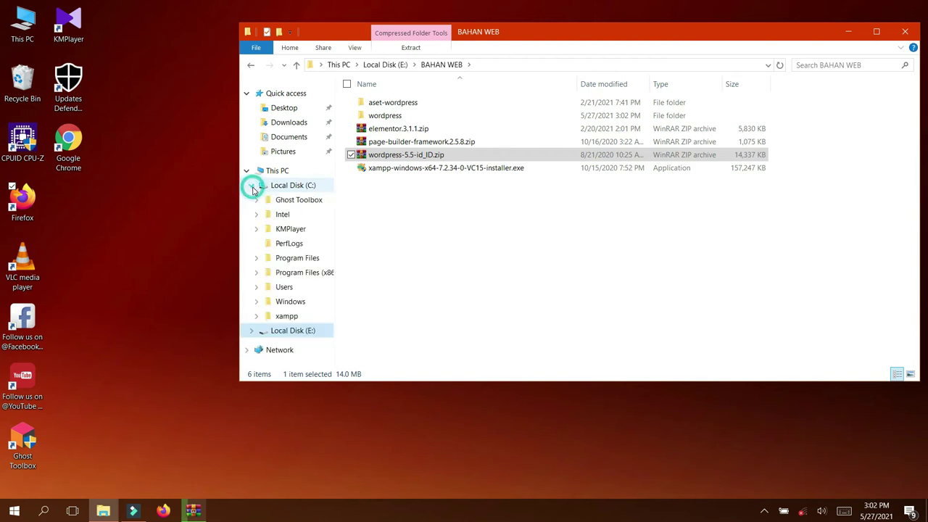
click(294, 187)
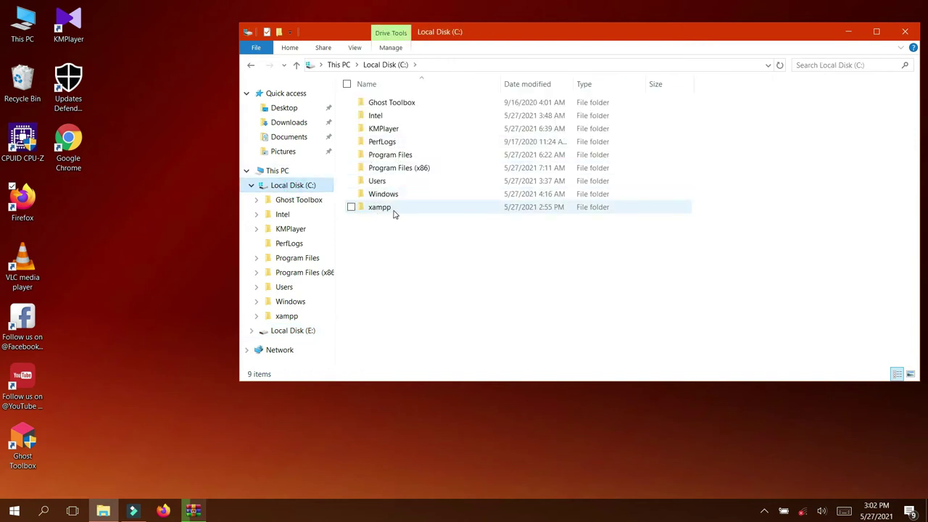
mouse_move(410, 212)
double_click(385, 210)
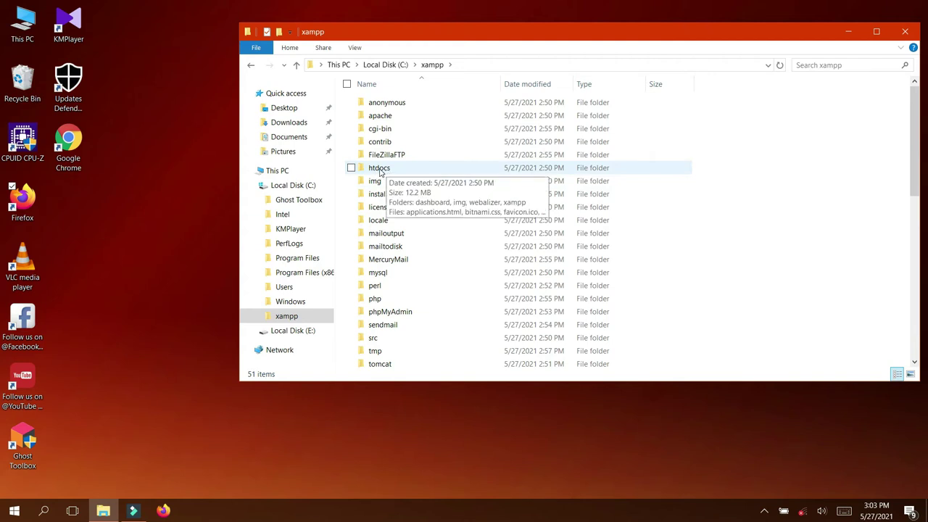
Open C:\xampp\htdocs, reopen it via Local Disk (C:), then switch to Local Disk (E:)
double_click(381, 171)
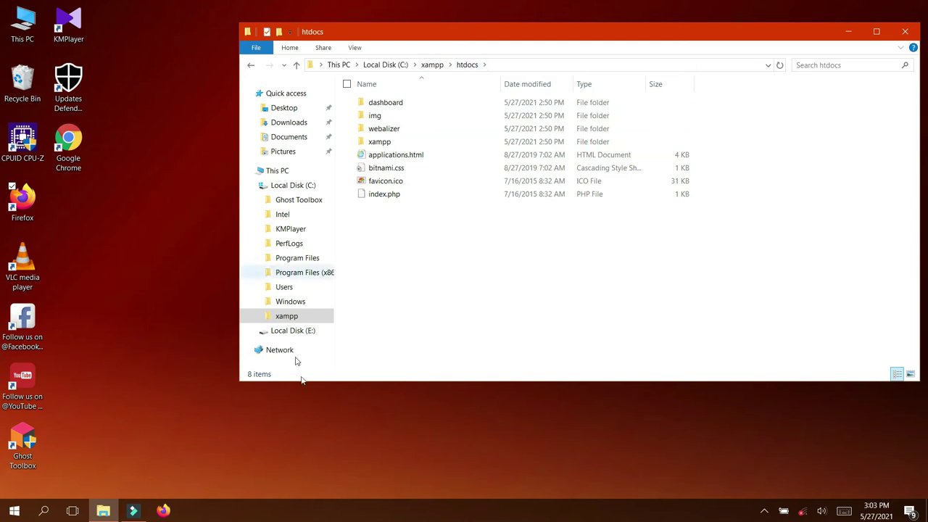
click(303, 187)
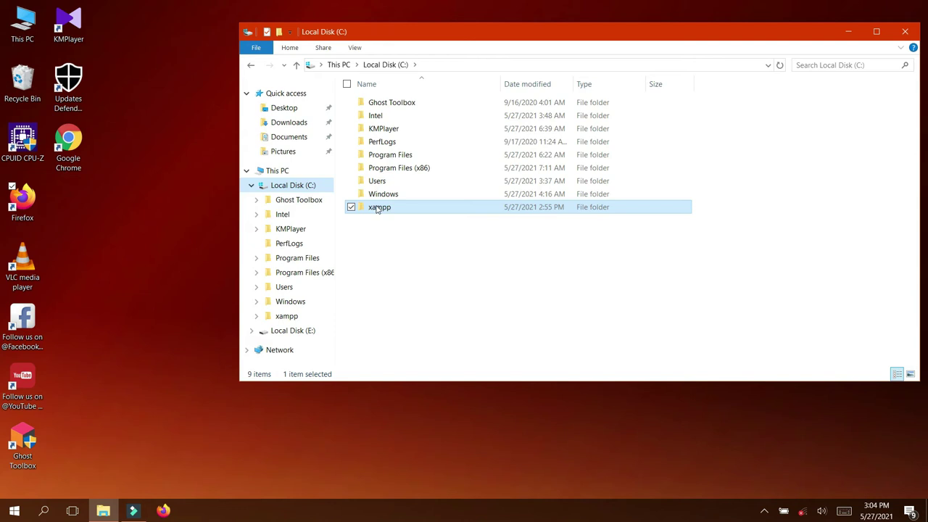
double_click(392, 209)
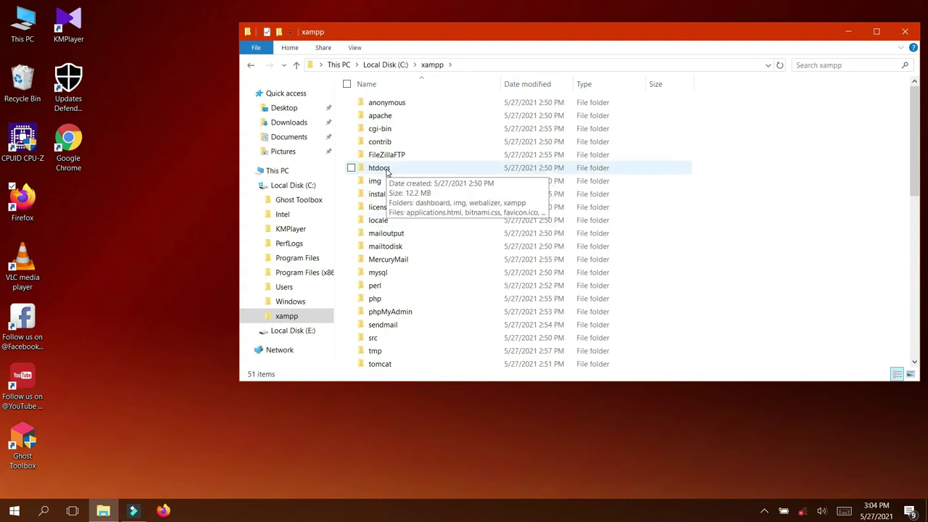
double_click(385, 169)
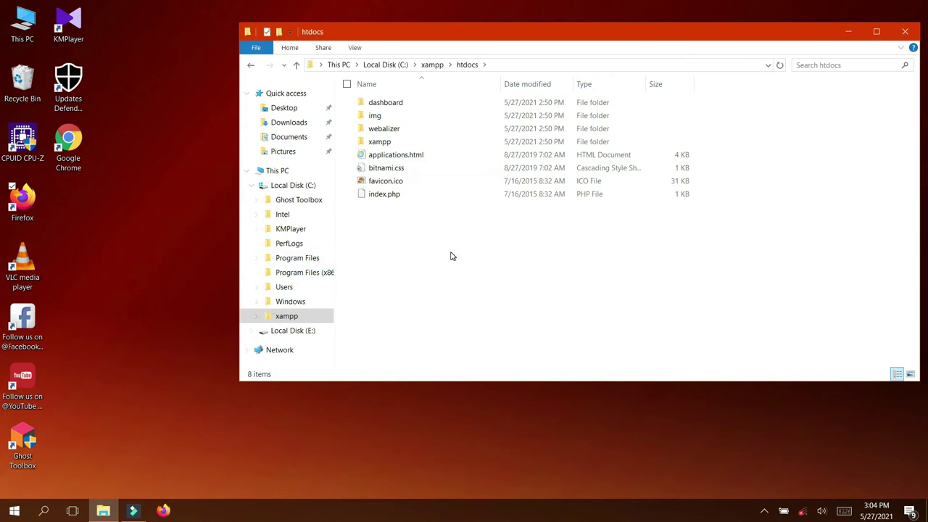
click(293, 330)
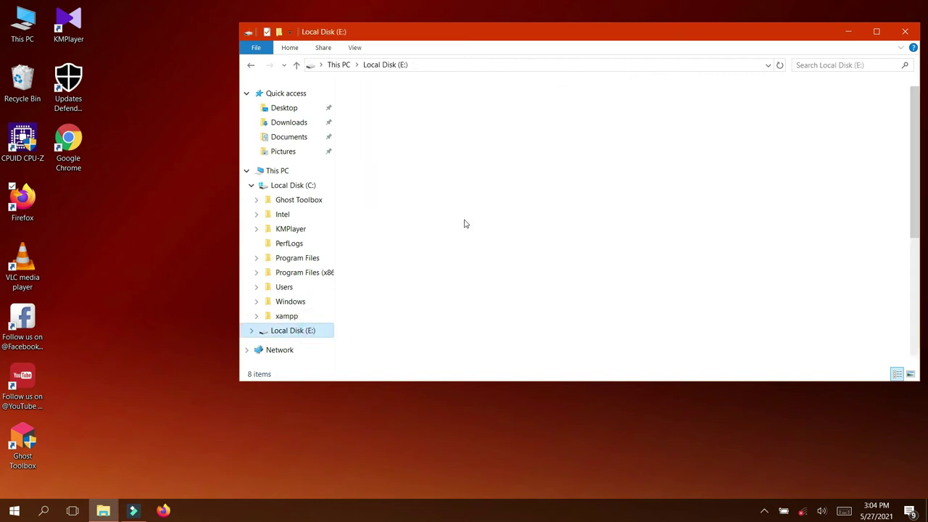
Copy the wordpress folder from the BAHAN WEB folder on drive E:
double_click(402, 117)
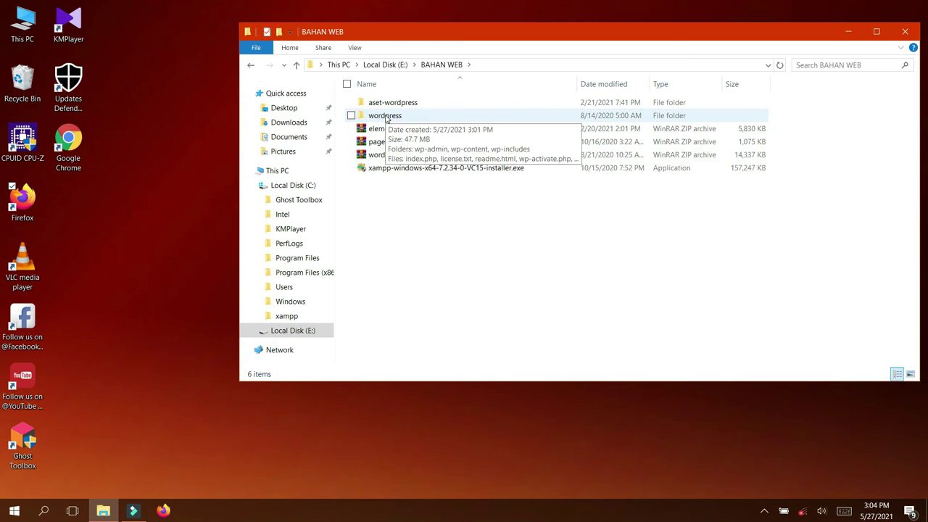
click(385, 116)
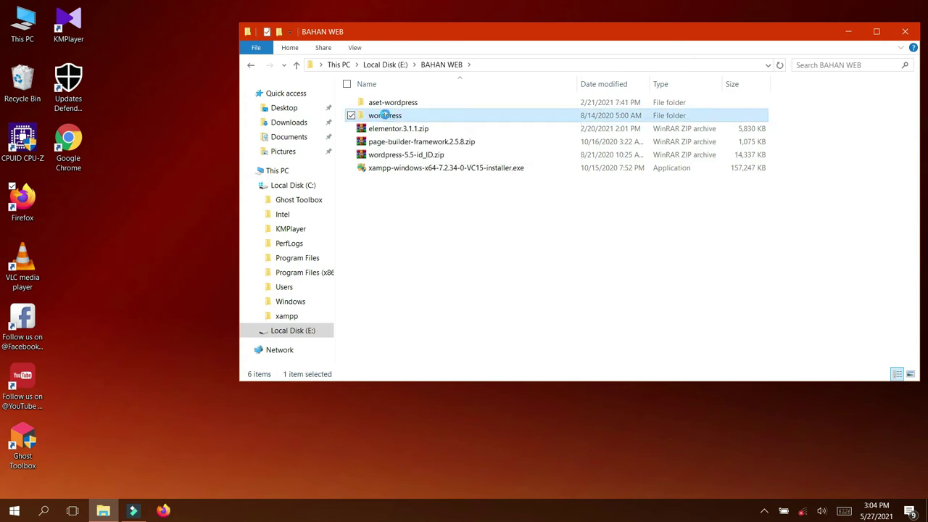
right_click(384, 116)
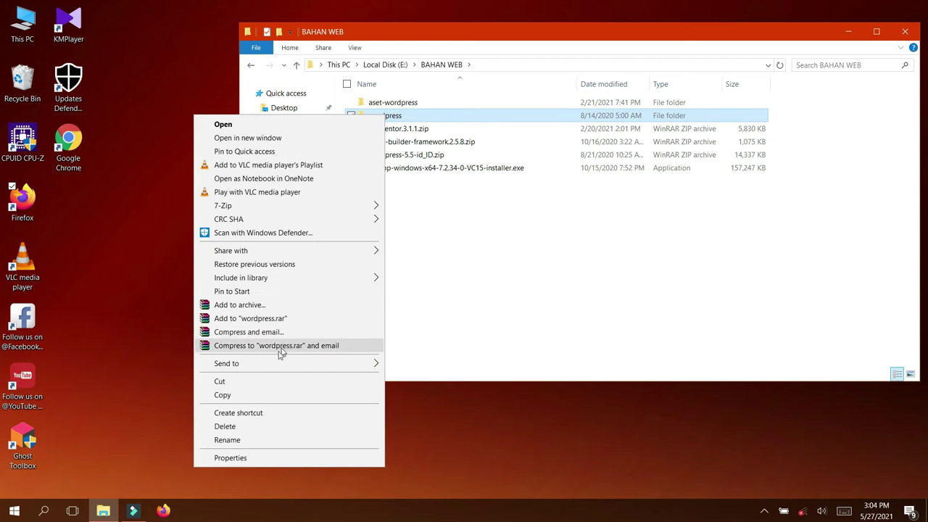
click(223, 396)
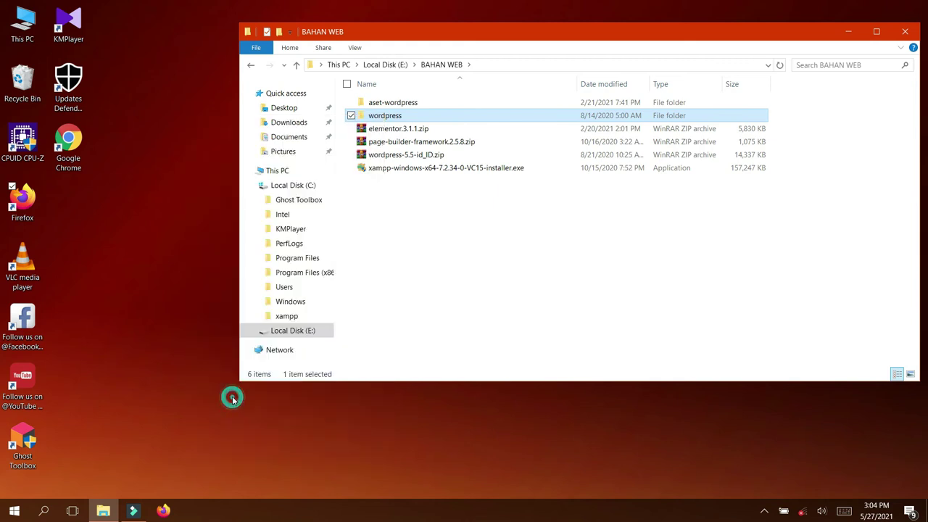
Paste the wordpress folder into C:\xampp\htdocs
click(311, 188)
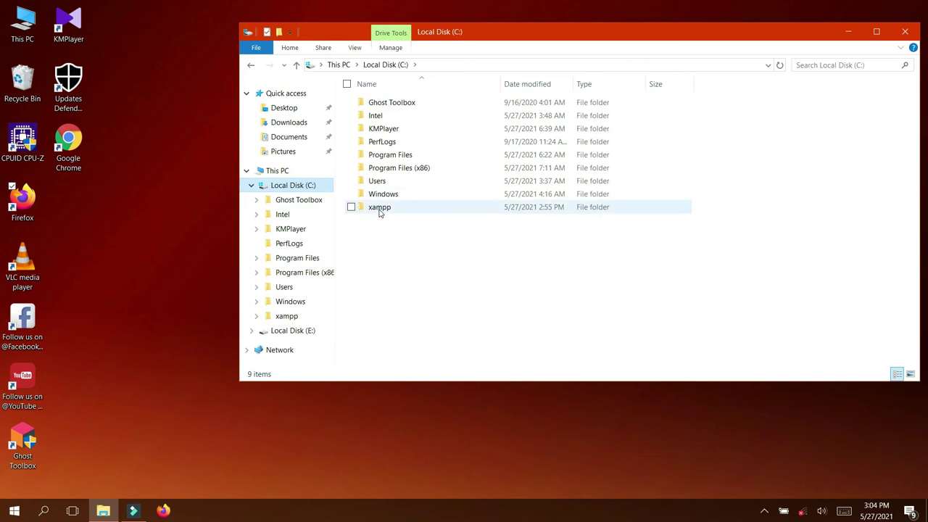
double_click(380, 208)
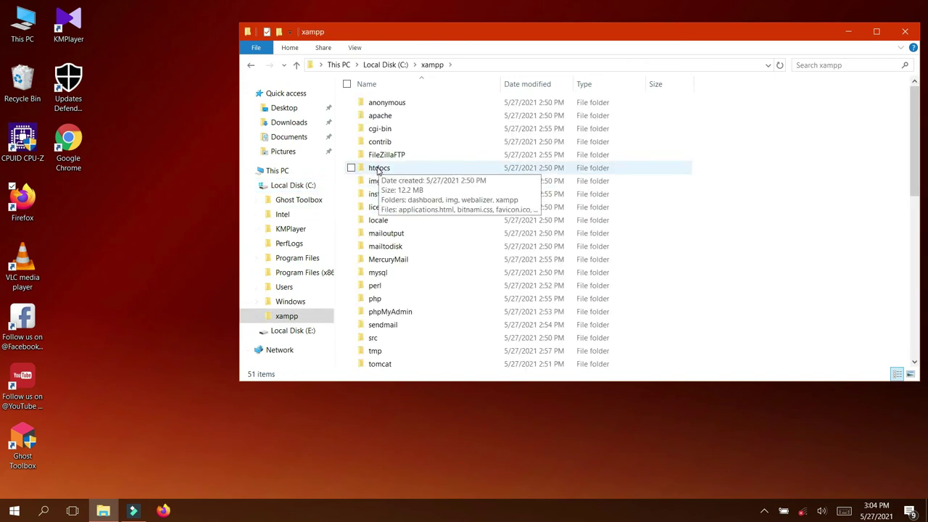
double_click(377, 169)
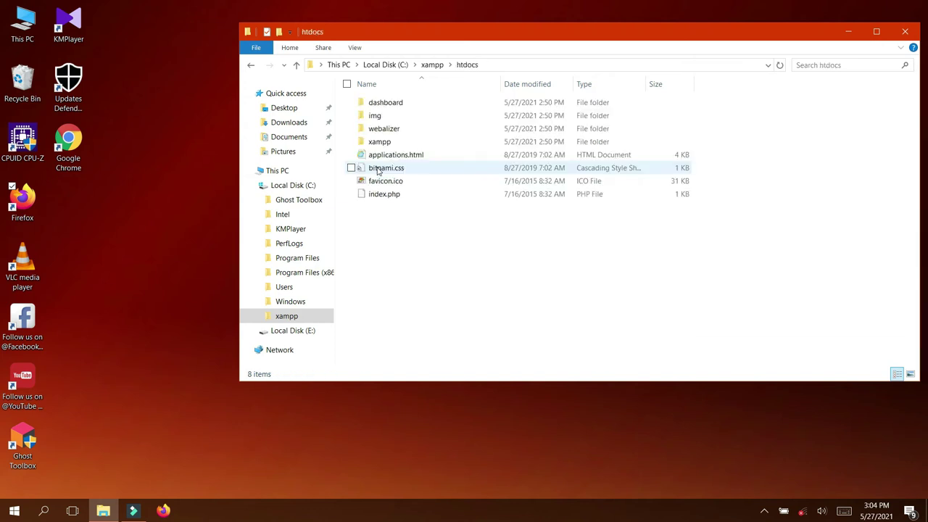
right_click(440, 252)
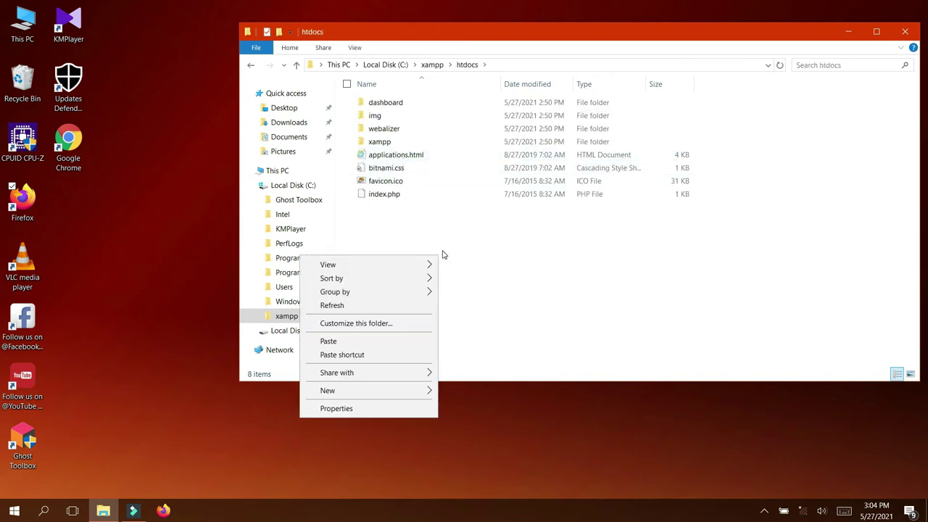
click(352, 341)
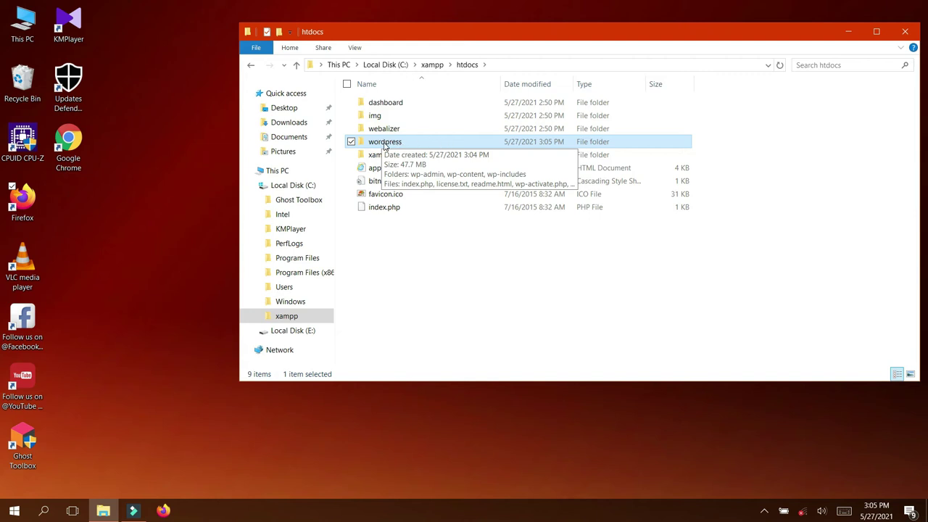
Rename the pasted wordpress folder to pusakacomputer and close File Explorer
right_click(384, 146)
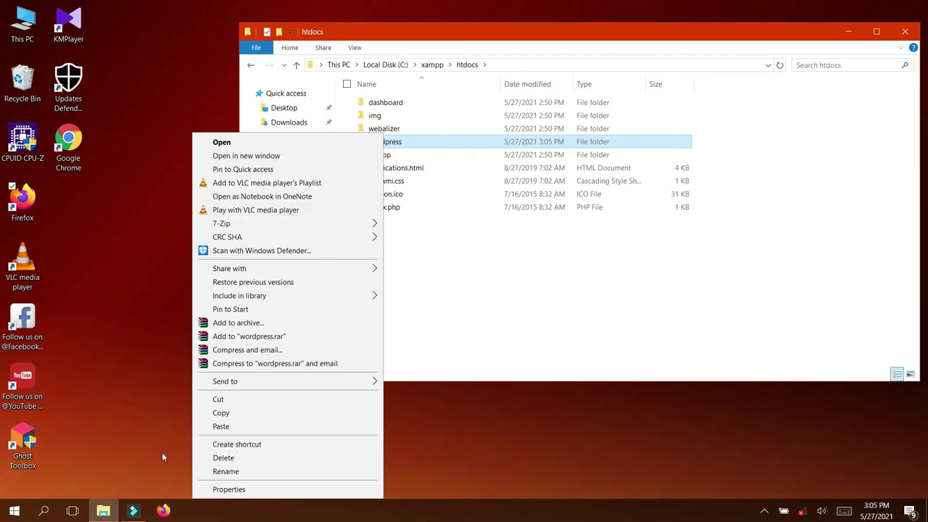
click(226, 471)
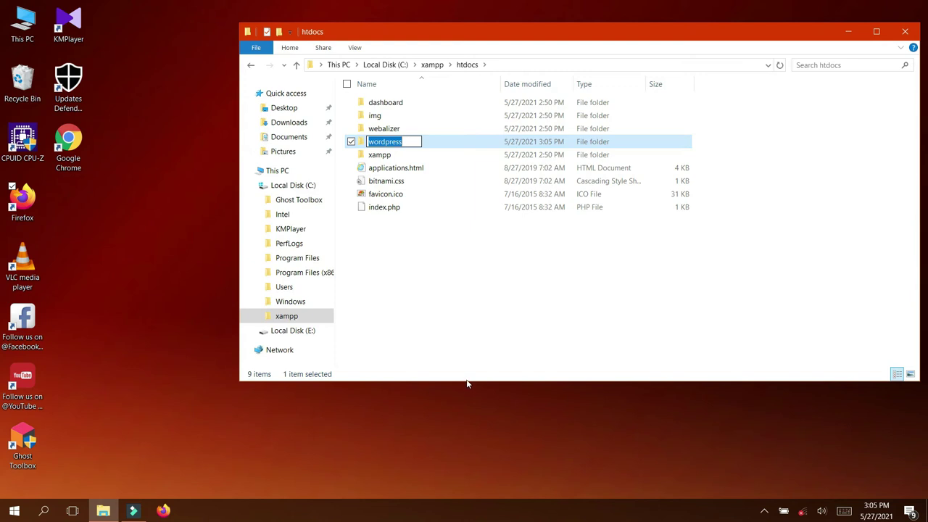
text(pusaka)
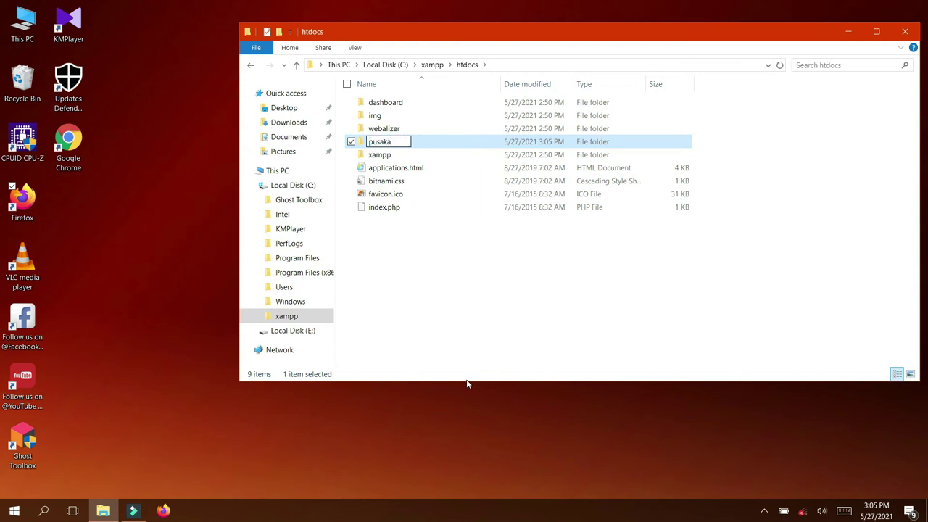
text(computer)
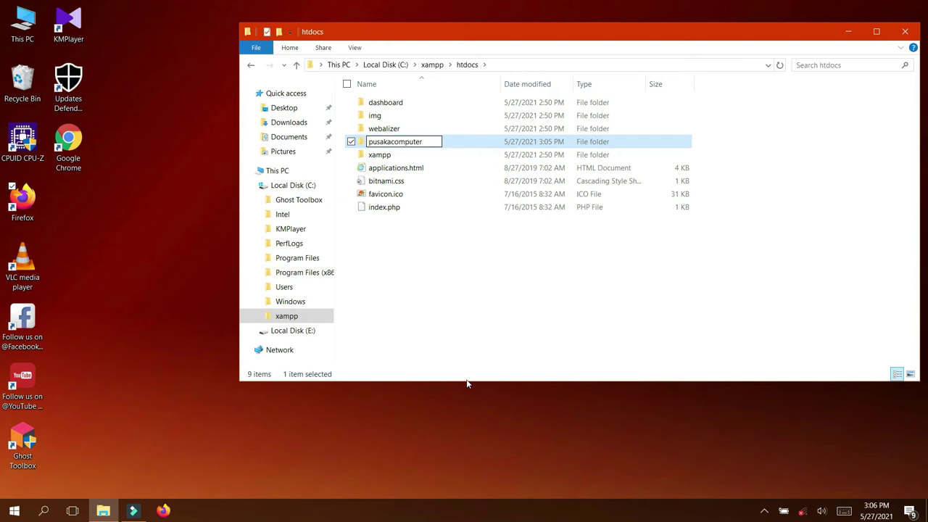
key(Left)
text(_)
key(BackSpace)
text(-)
key(BackSpace)
key(BackSpace)
key(Return)
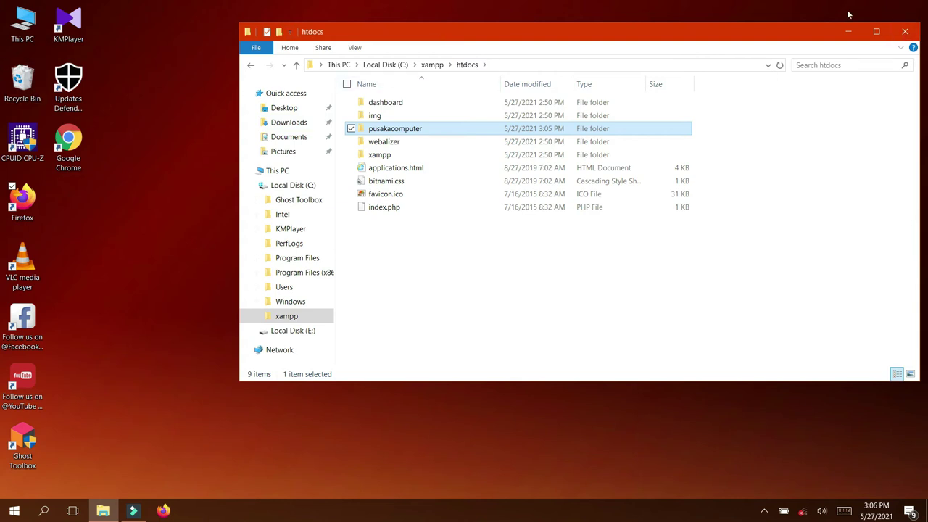
click(906, 33)
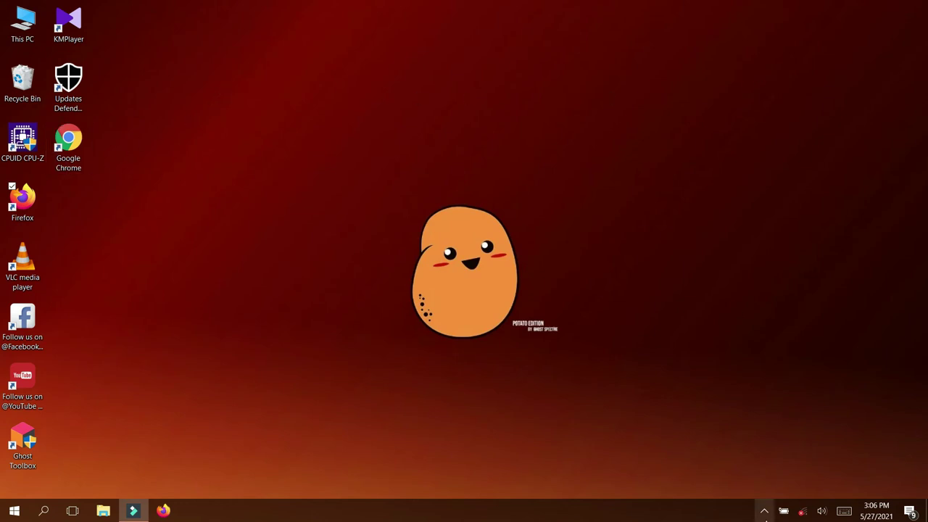
Show and hide the hidden system-tray icons
click(765, 512)
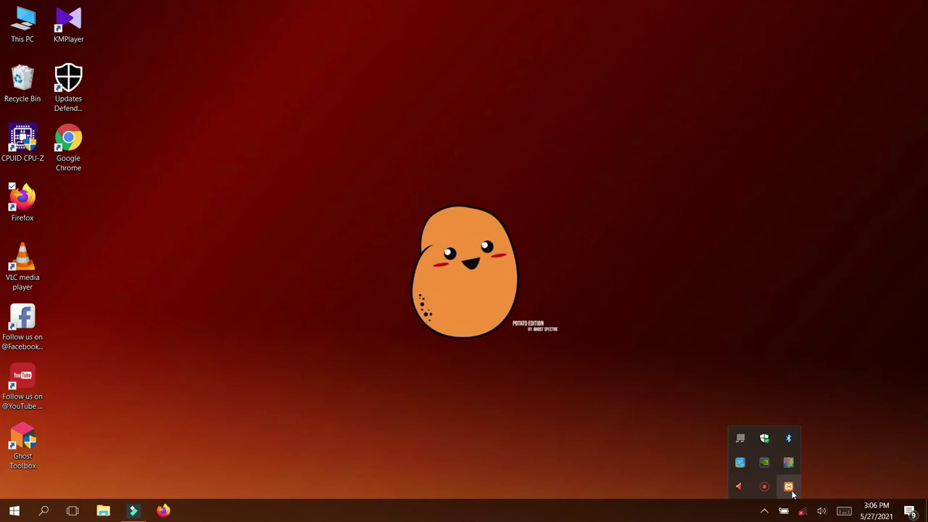
click(789, 487)
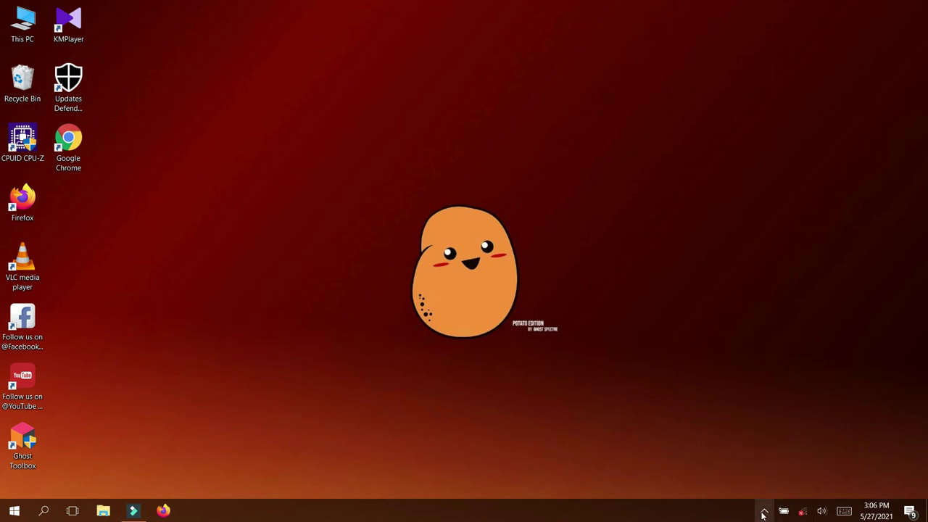
click(764, 511)
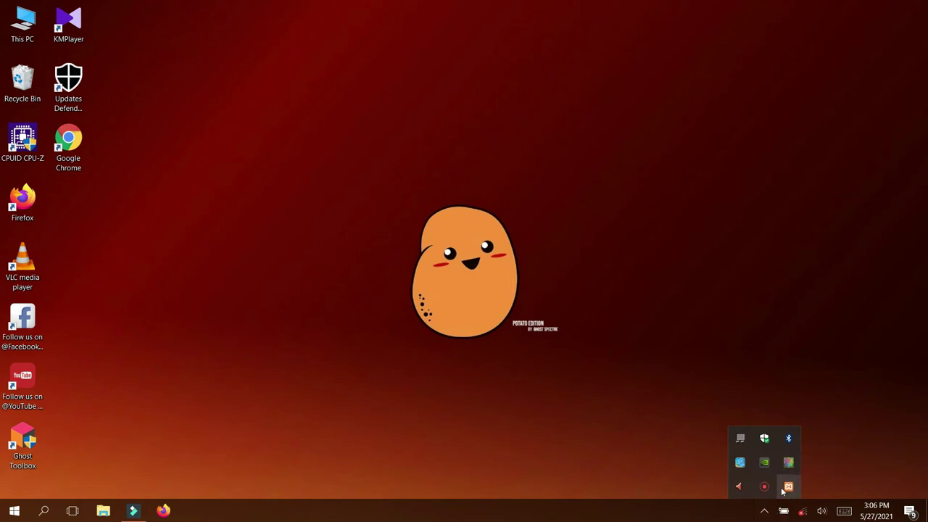
click(229, 425)
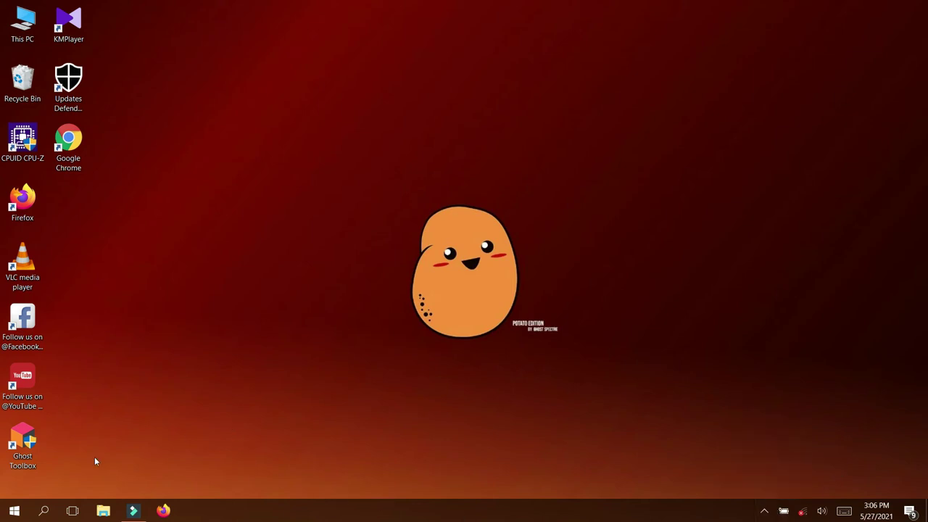
Launch XAMPP Control Panel from the XAMPP folder in the Start menu's app list
click(15, 515)
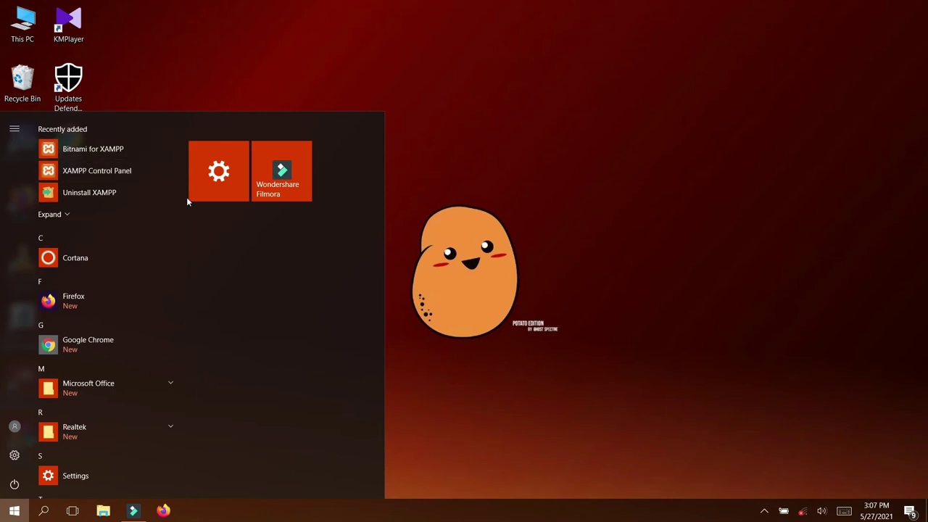
drag(182, 204, 157, 382)
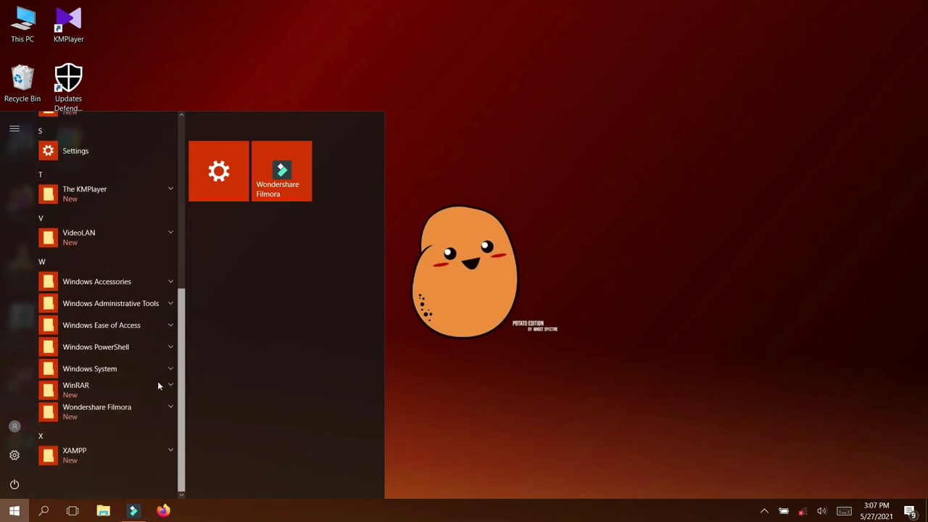
click(174, 458)
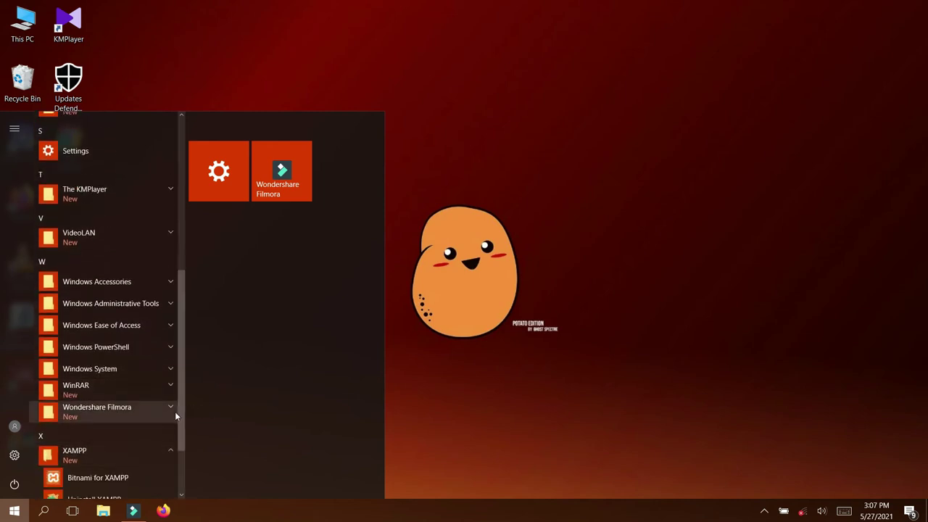
scroll(179, 412, down, 2)
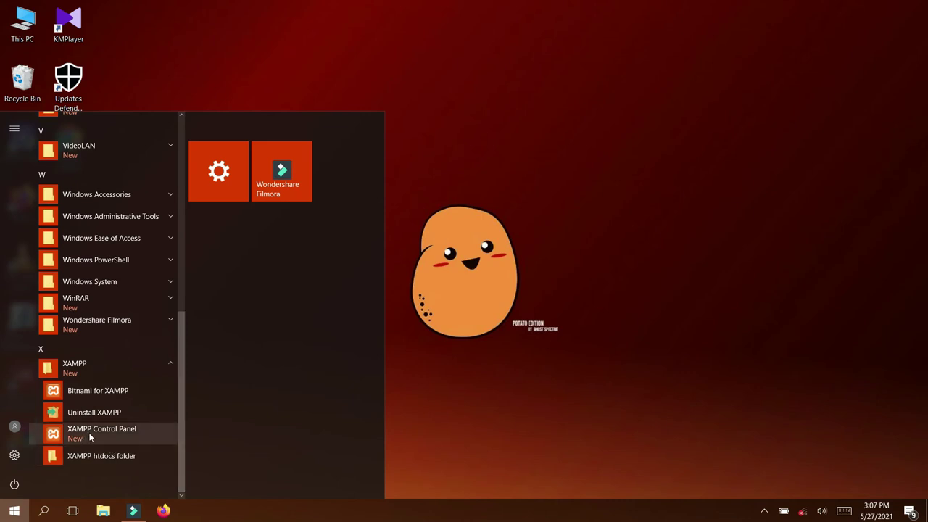
click(90, 433)
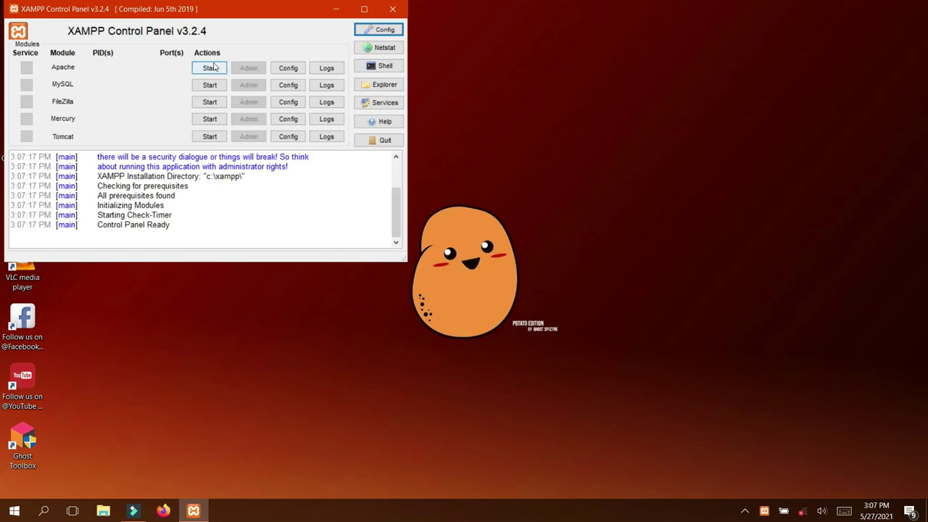
Start Apache and MySQL, move the control panel right, then stop both
click(211, 67)
click(208, 85)
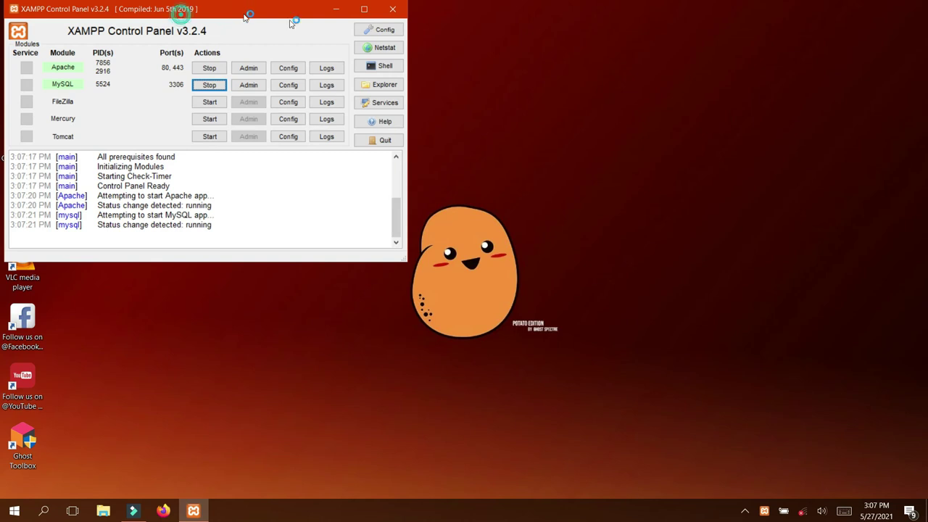
drag(669, 9, 668, 9)
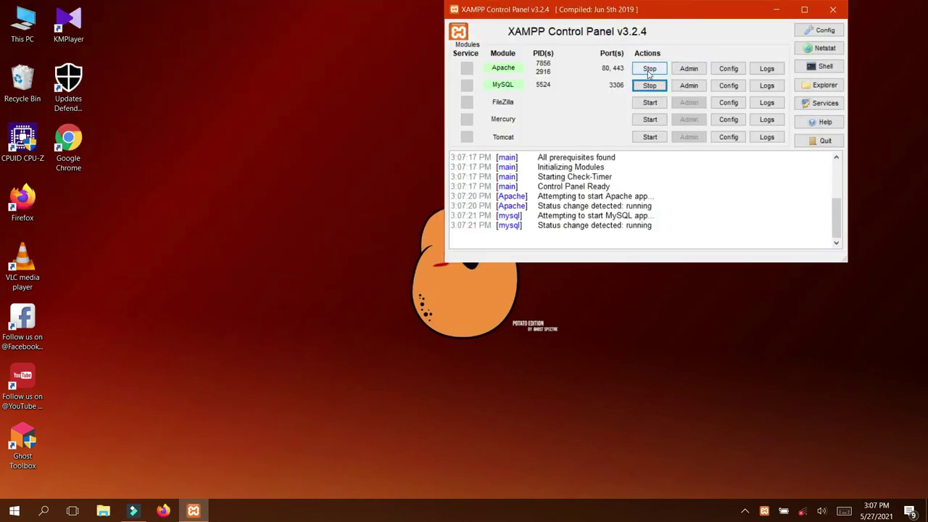
click(649, 68)
click(649, 85)
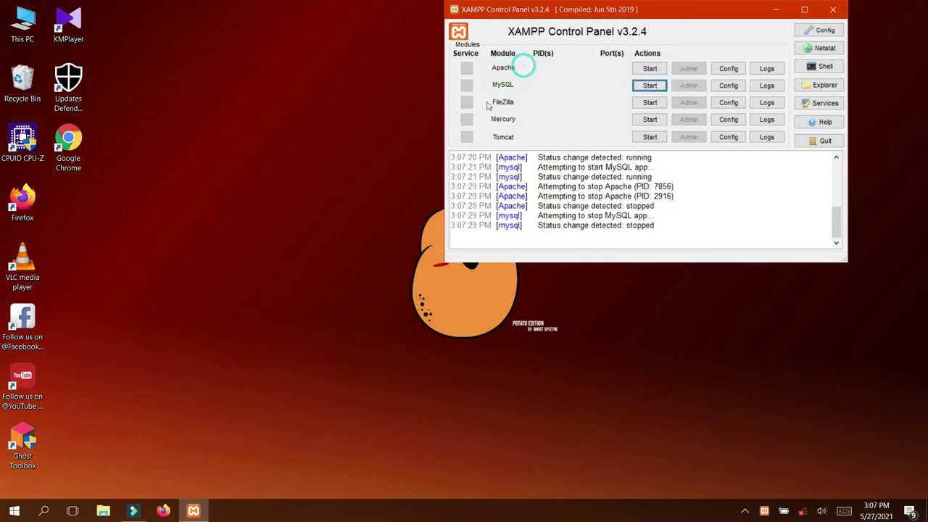
Try launching Chrome, dismiss its launch error, and launch Firefox instead
double_click(68, 143)
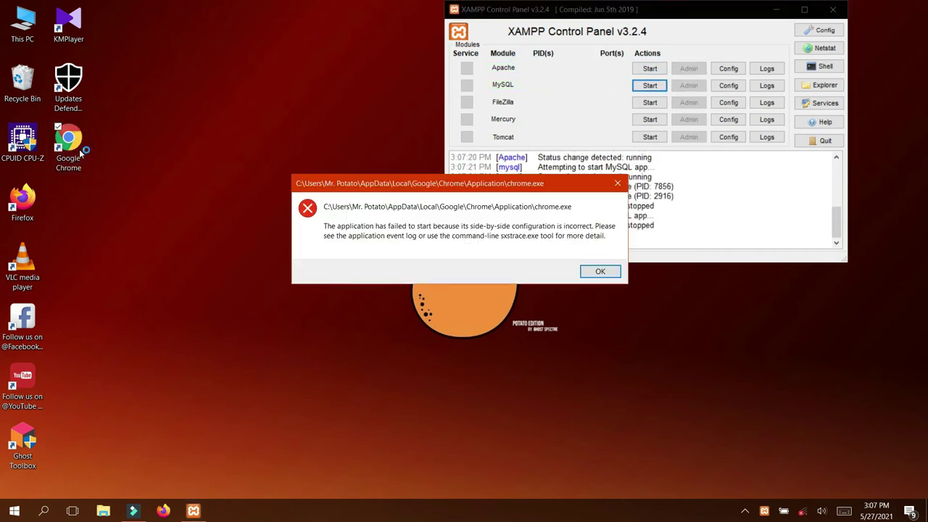
click(598, 271)
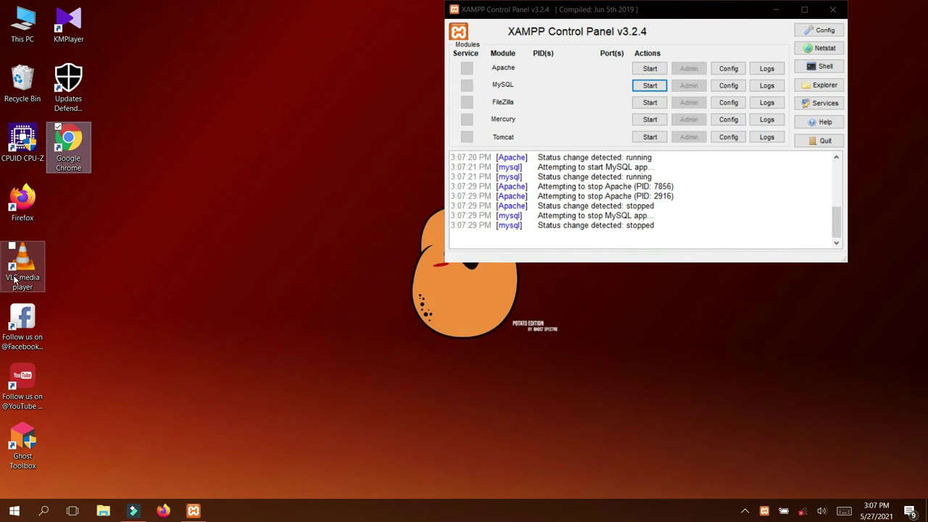
double_click(22, 203)
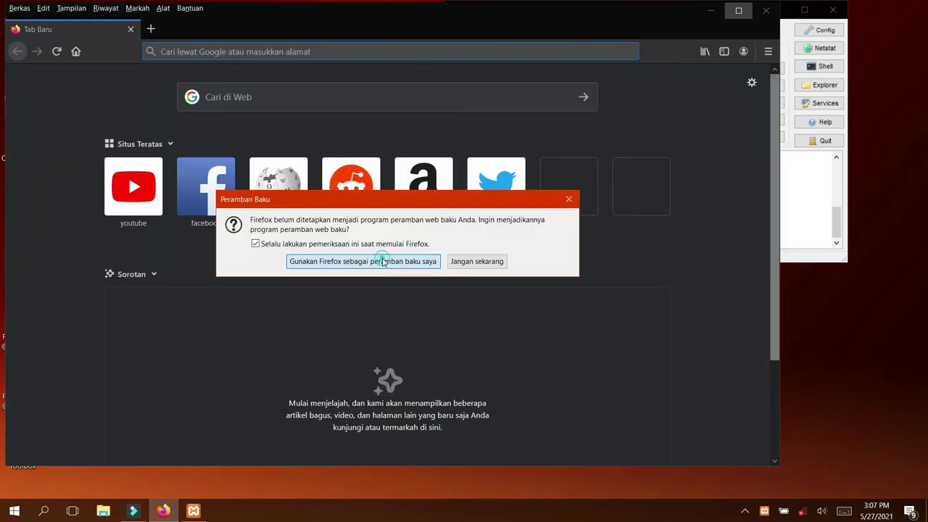
Make Firefox the default browser and close the Settings windows
click(382, 263)
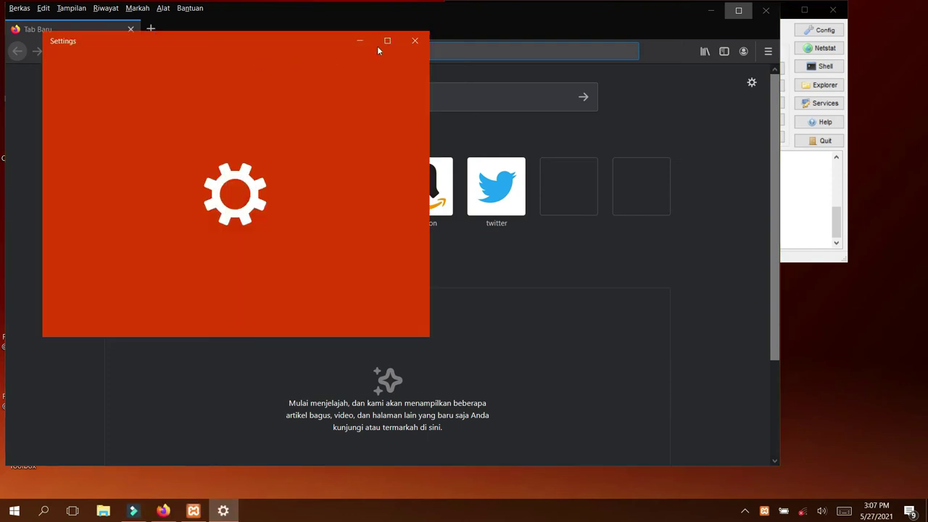
click(417, 39)
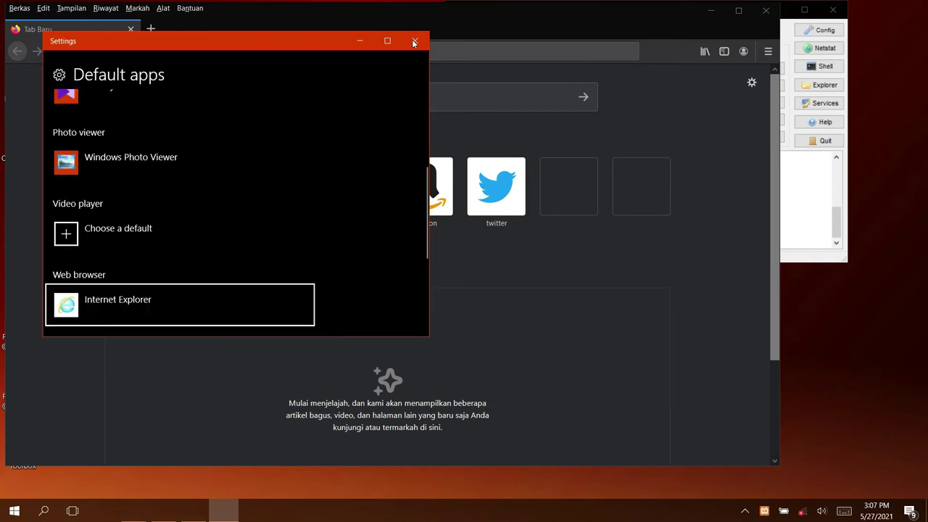
click(414, 40)
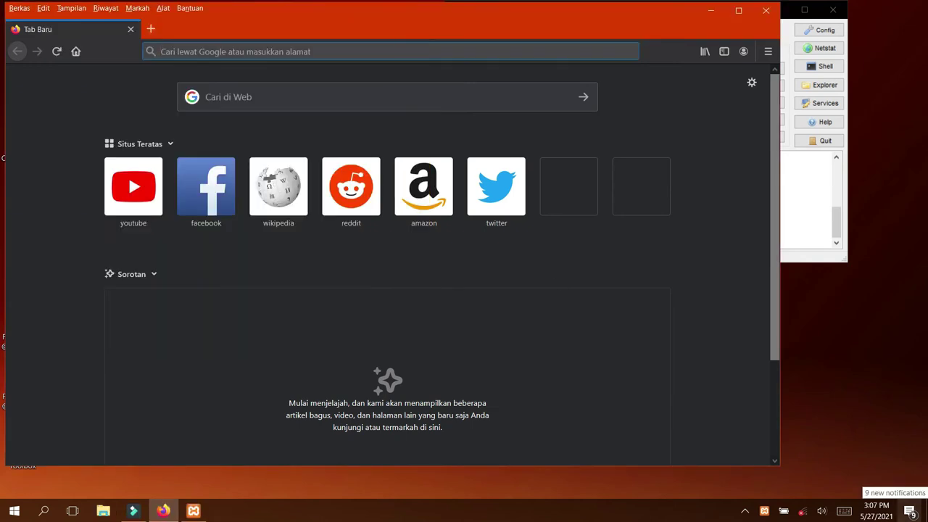
Load localhost/pusakacomputer in maximized Firefox, then minimize it to reach XAMPP Control Panel
text(lo)
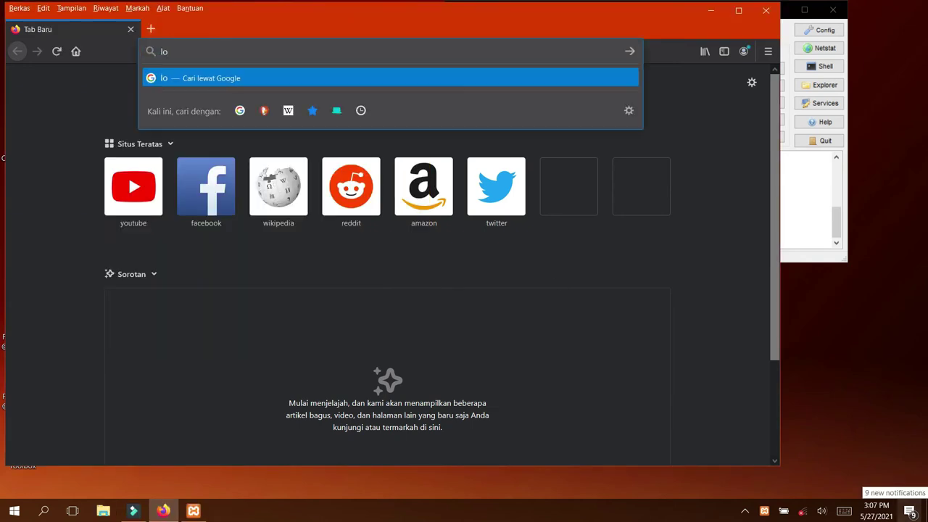
text(calhos)
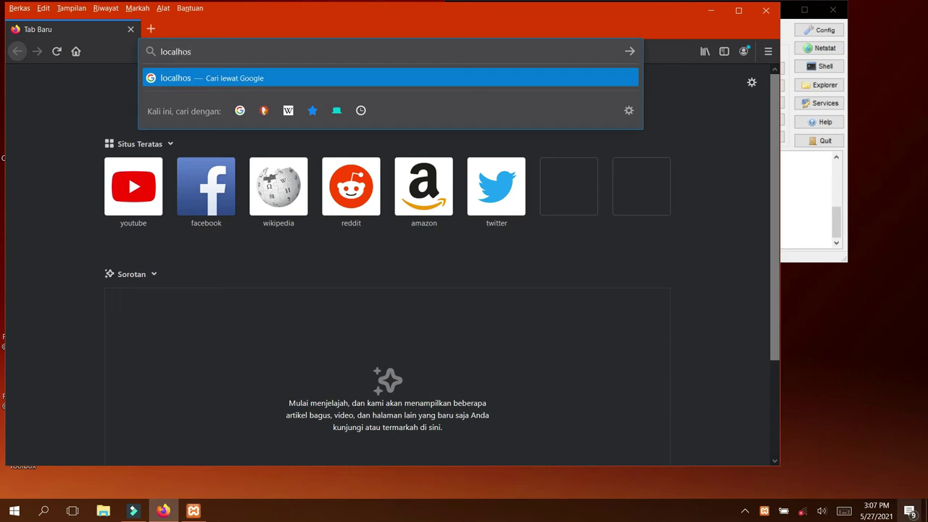
text(t/)
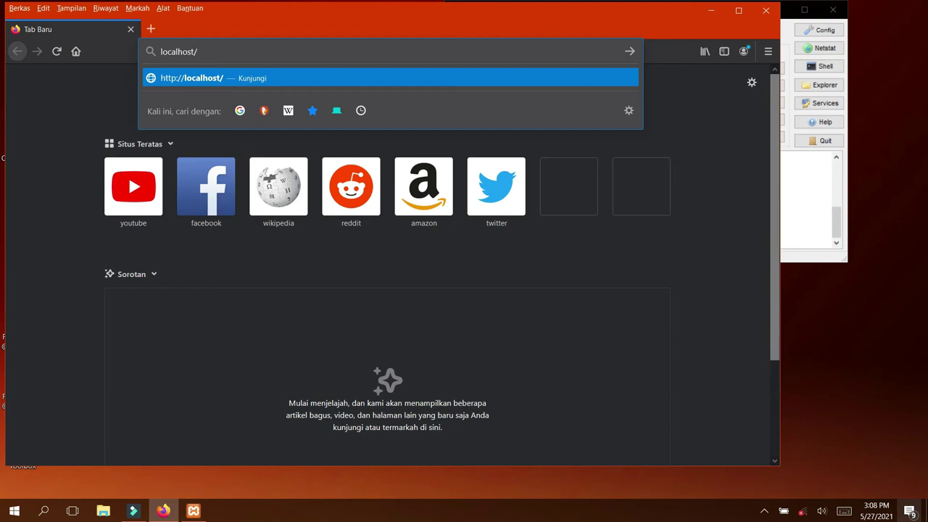
text(pusakacomputer)
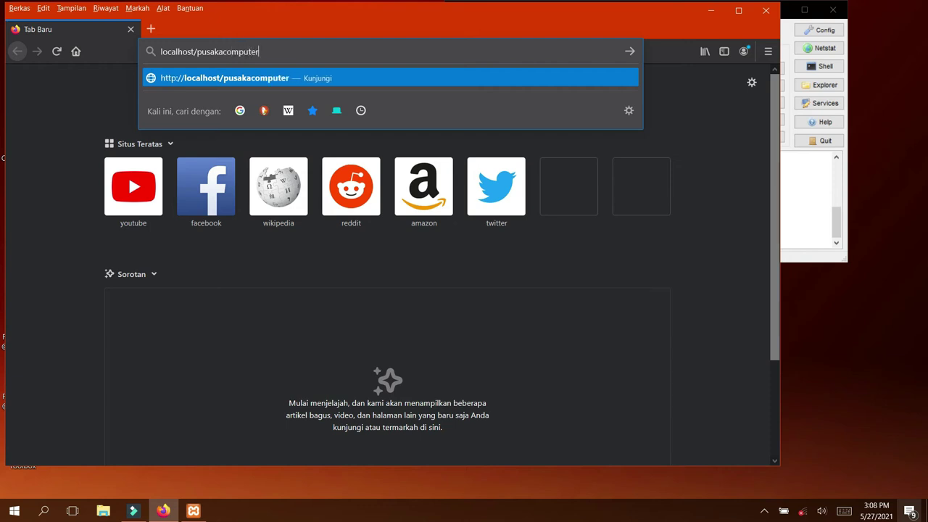
key(Return)
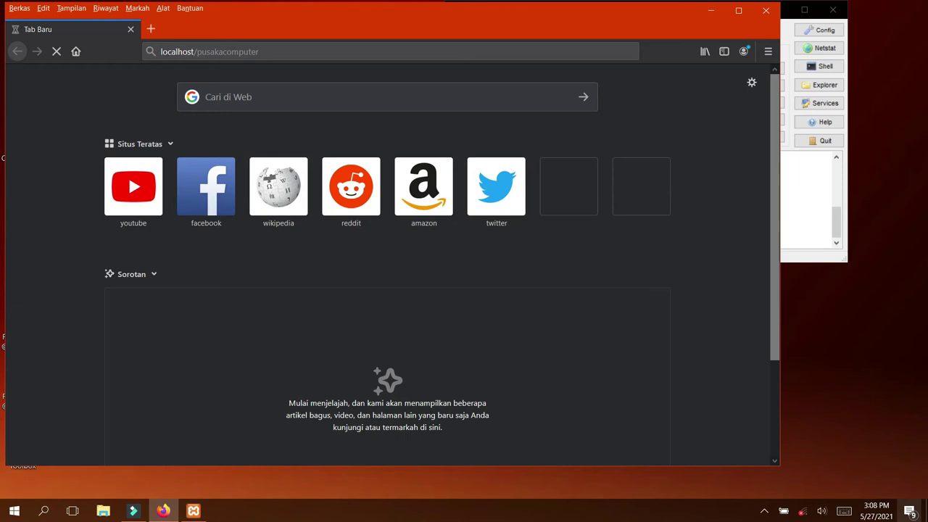
click(739, 9)
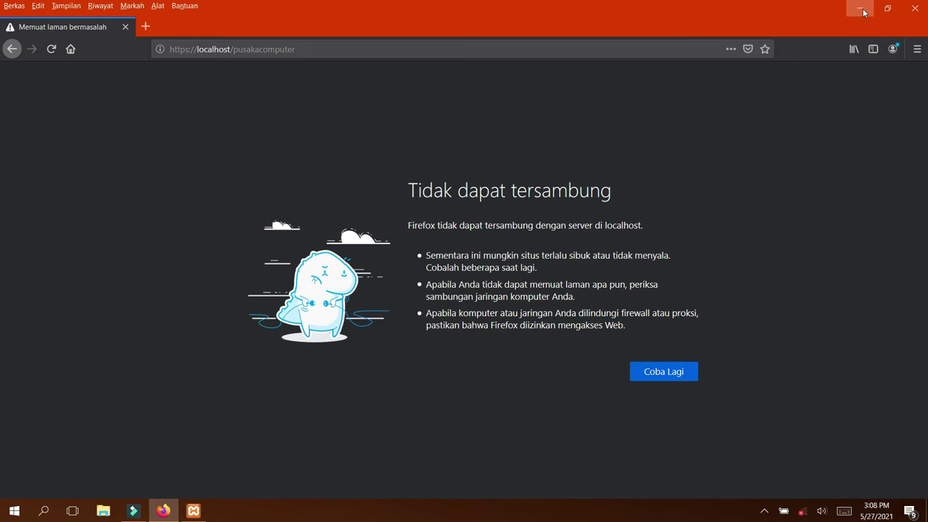
click(863, 12)
drag(654, 13, 579, 13)
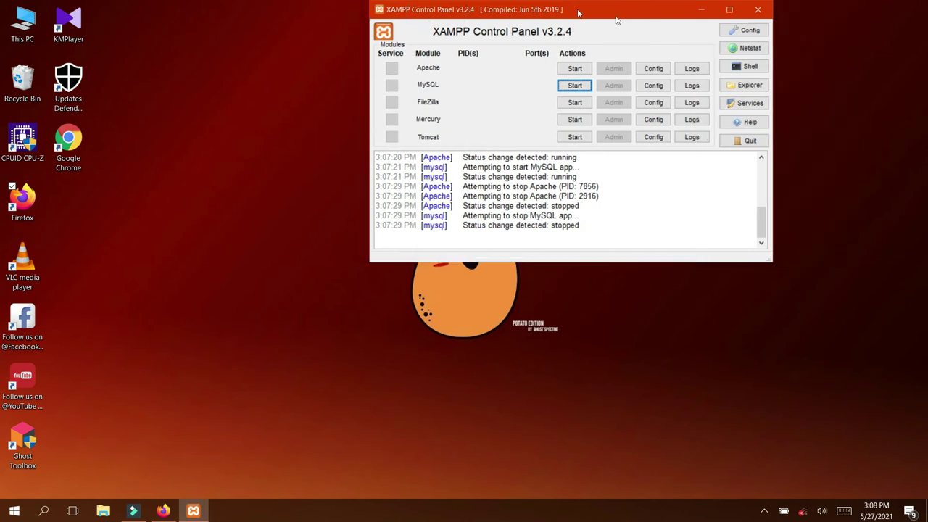
Start Apache and MySQL again in XAMPP Control Panel
click(565, 69)
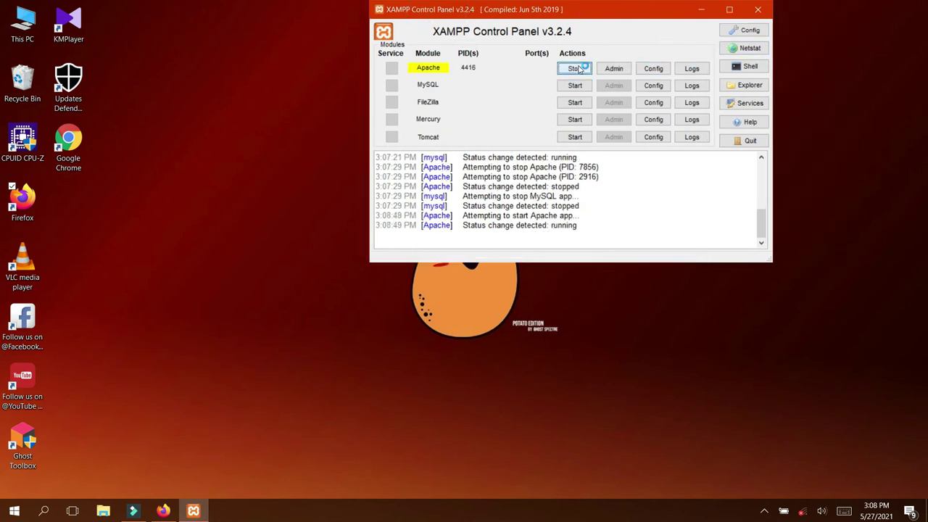
click(576, 86)
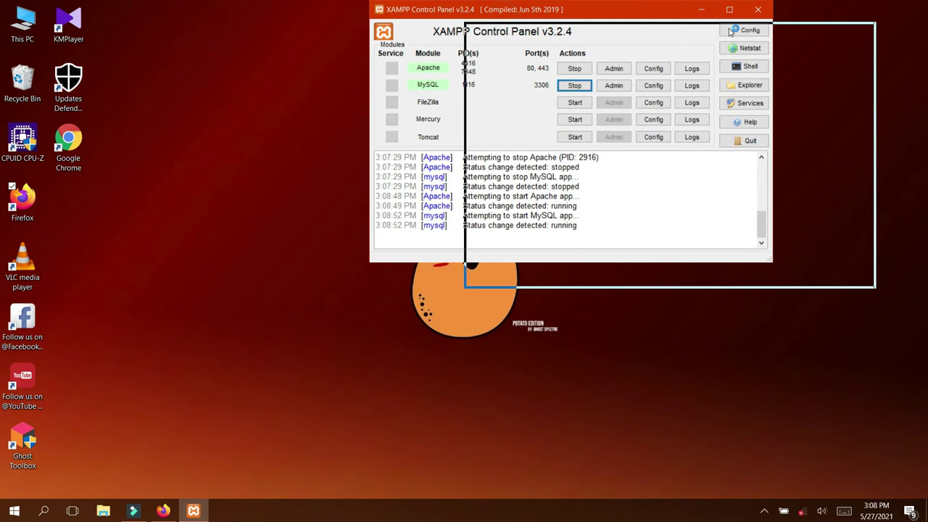
click(694, 90)
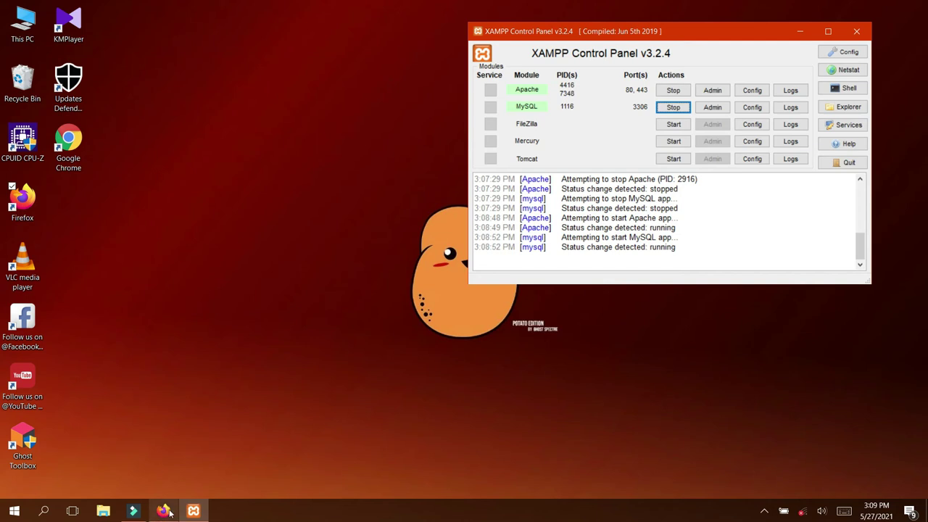
Reopen Firefox and load localhost/pusakacomputer
mouse_move(168, 511)
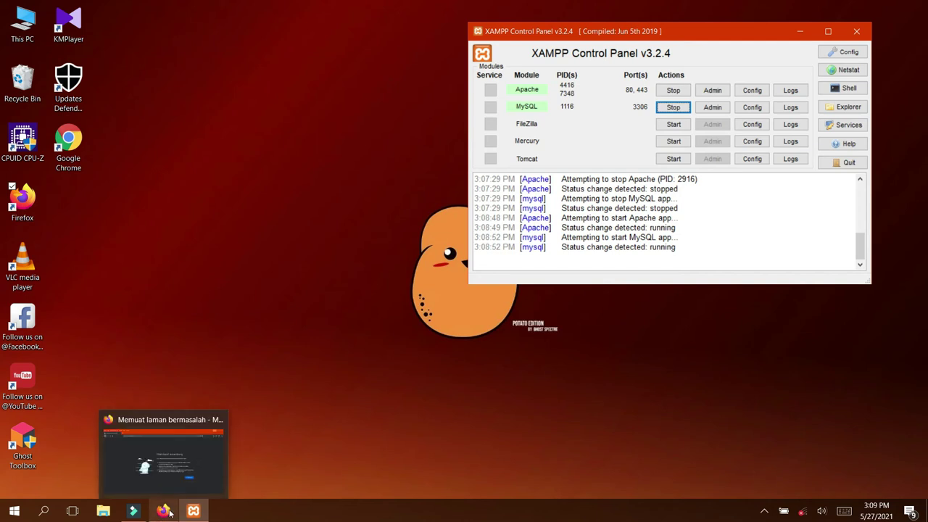
double_click(28, 196)
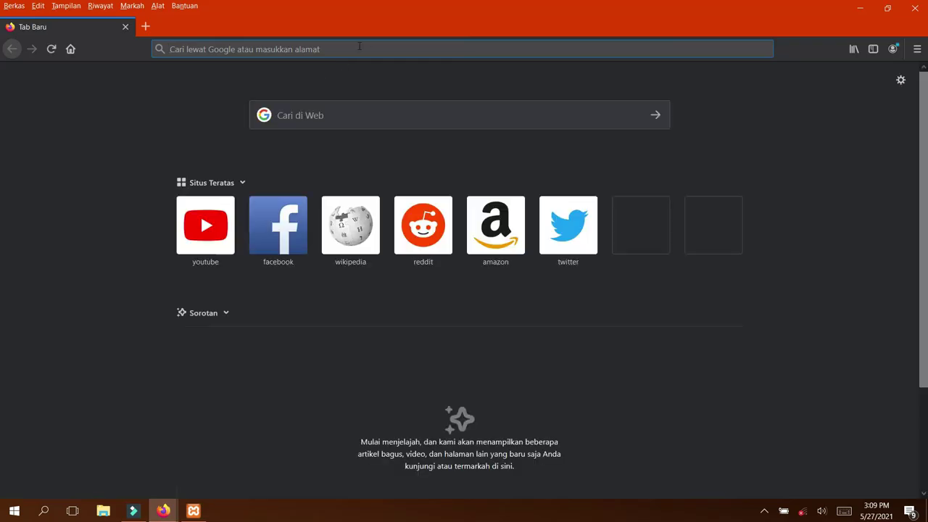
text(l)
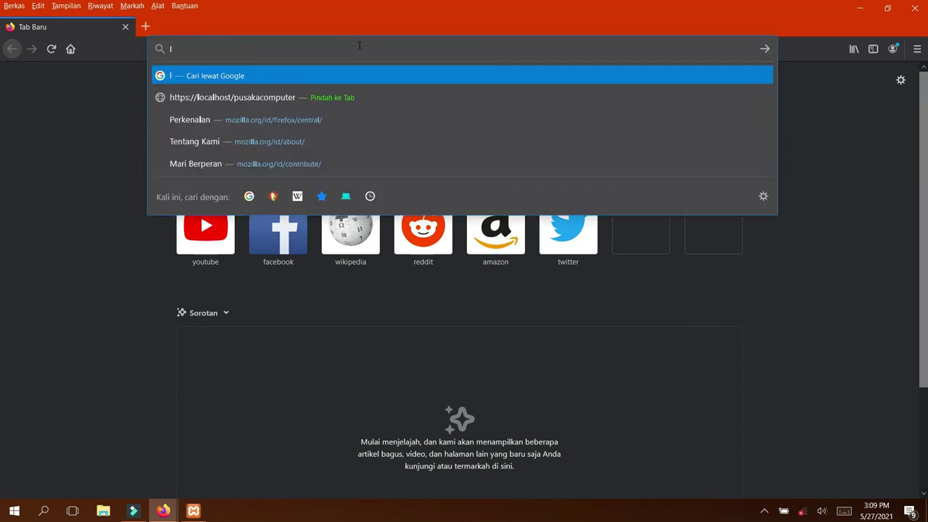
text(oca)
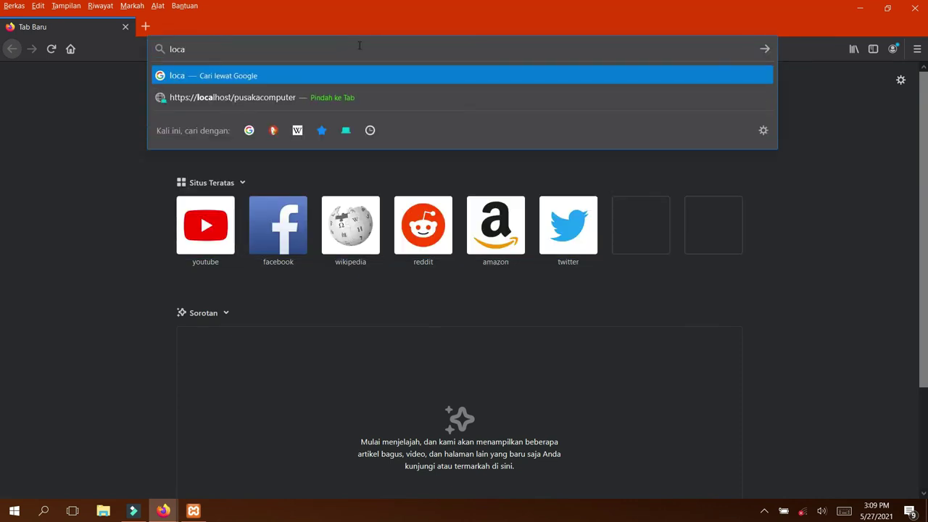
text(lhost)
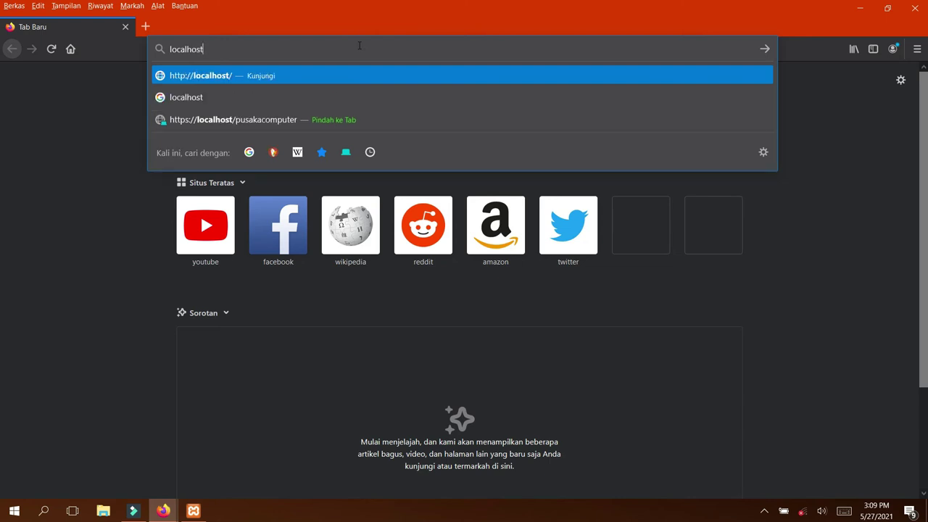
text(/)
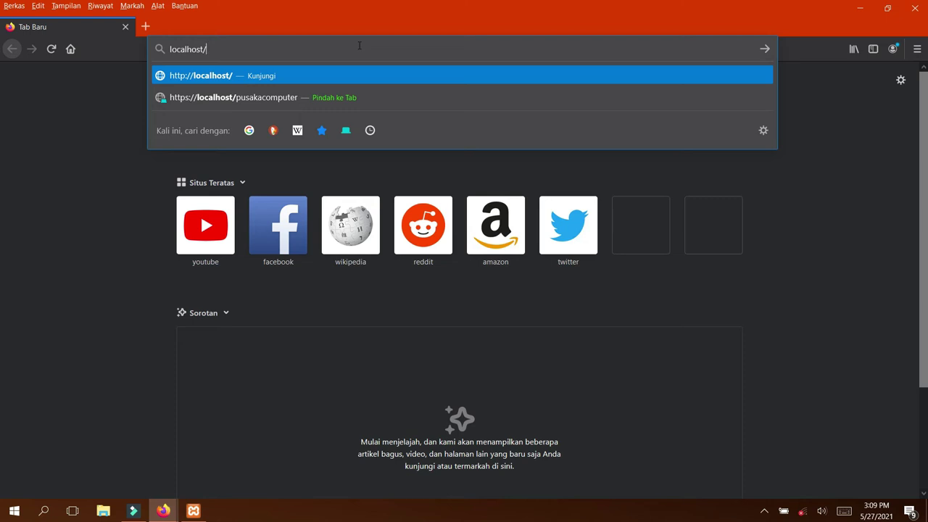
text(pu)
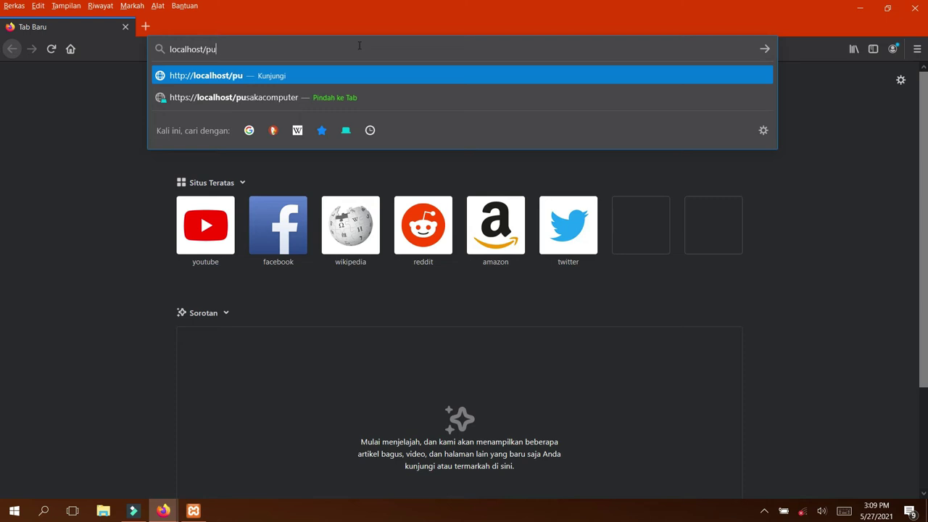
text(sakac)
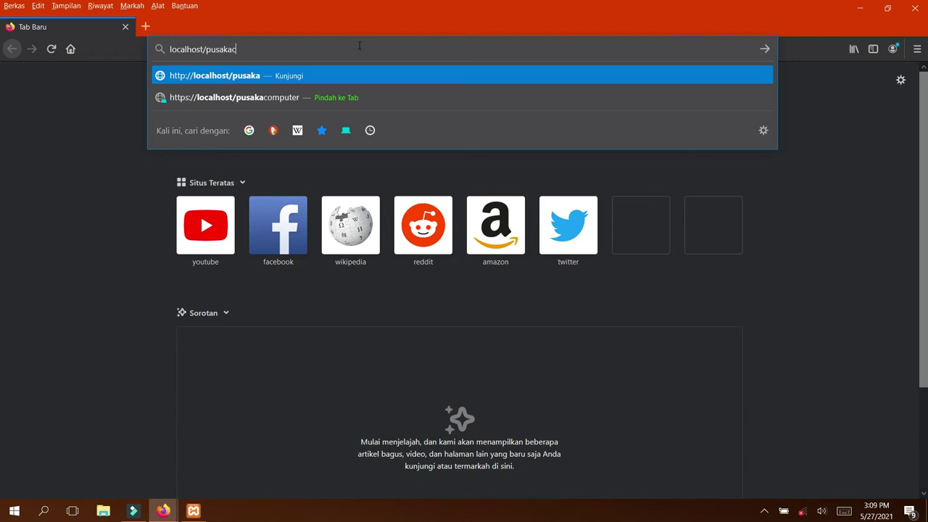
text(omputer)
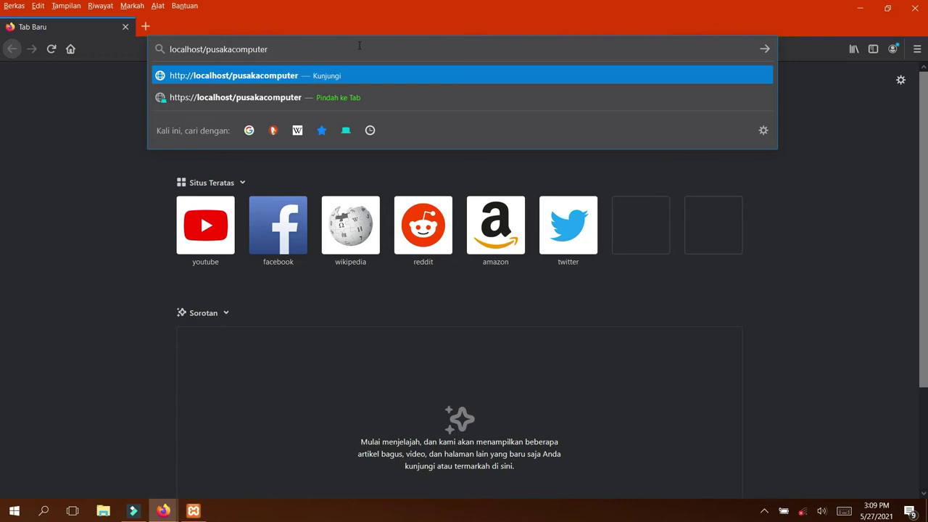
key(Return)
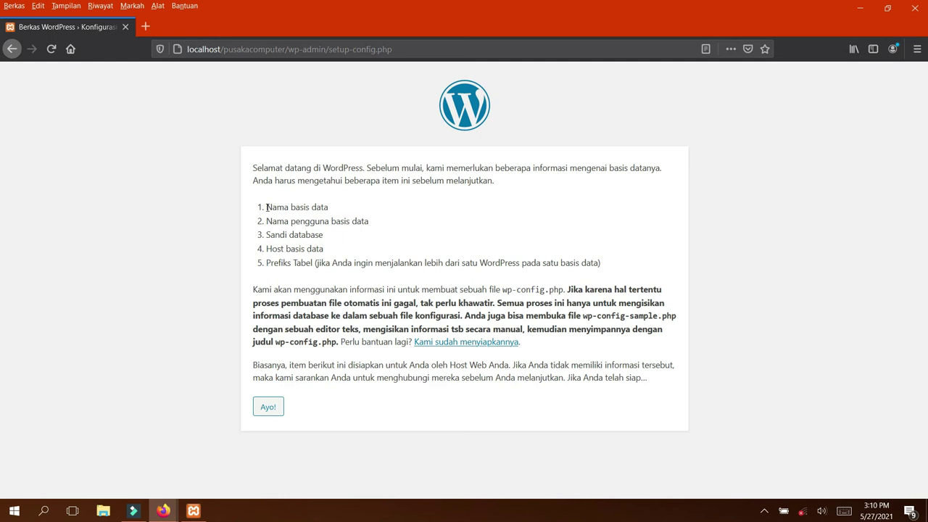
Highlight the database name requirement on the setup welcome page
drag(267, 207, 346, 204)
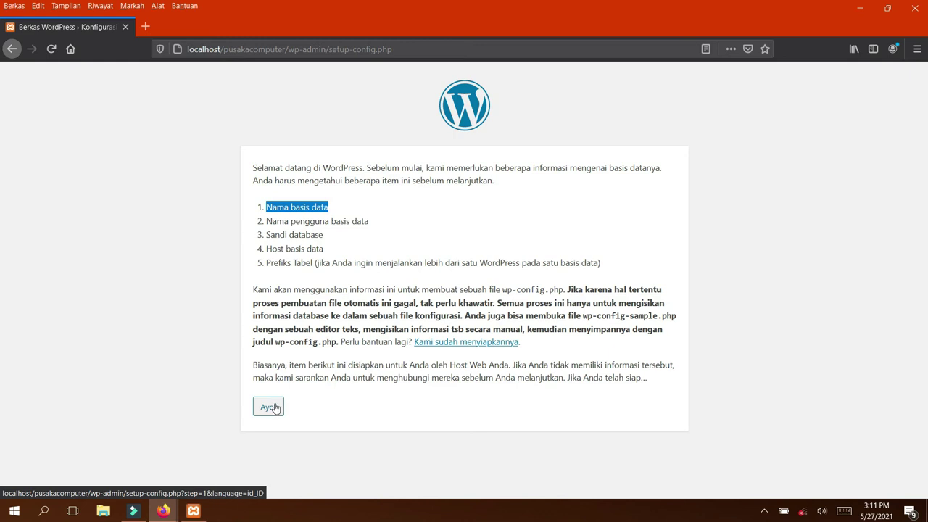
Proceed with the 'Ayo!' button to the database connection form
click(276, 408)
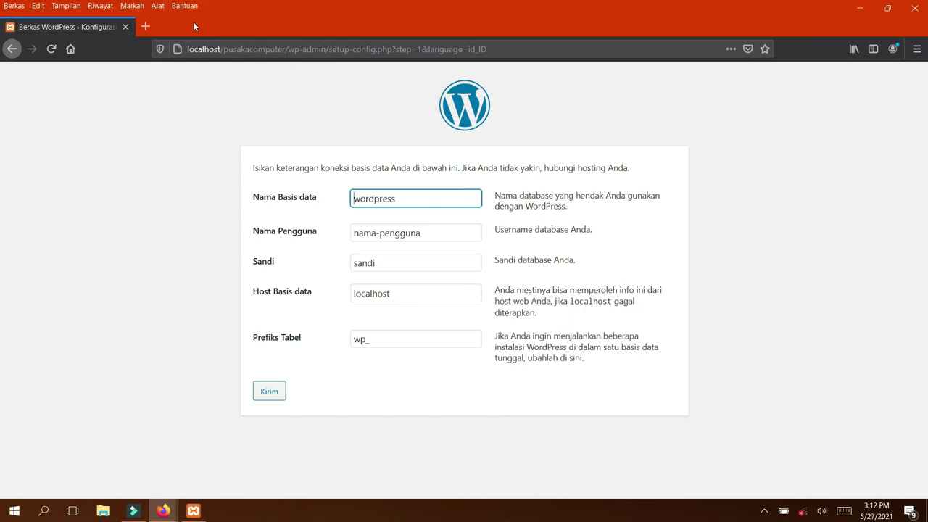
Load localhost/phpmyadmin in a new Firefox tab
click(146, 27)
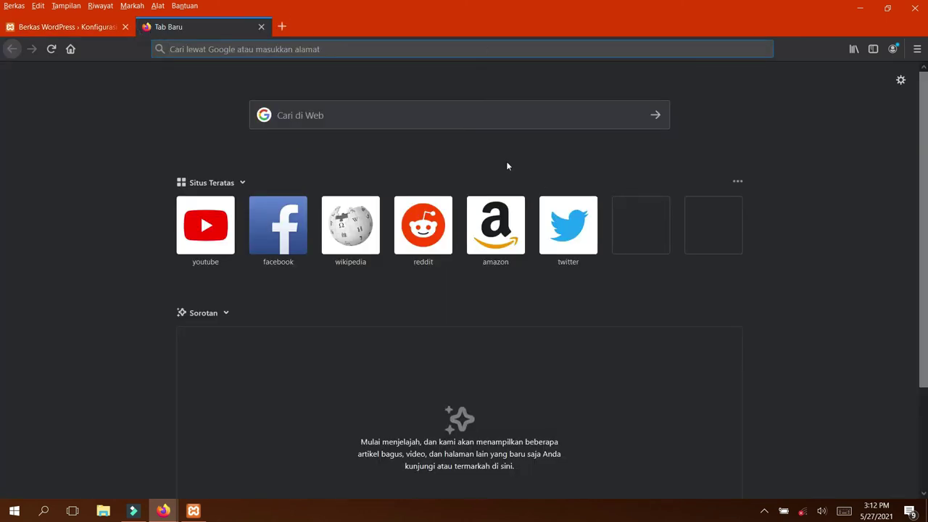
text(lo)
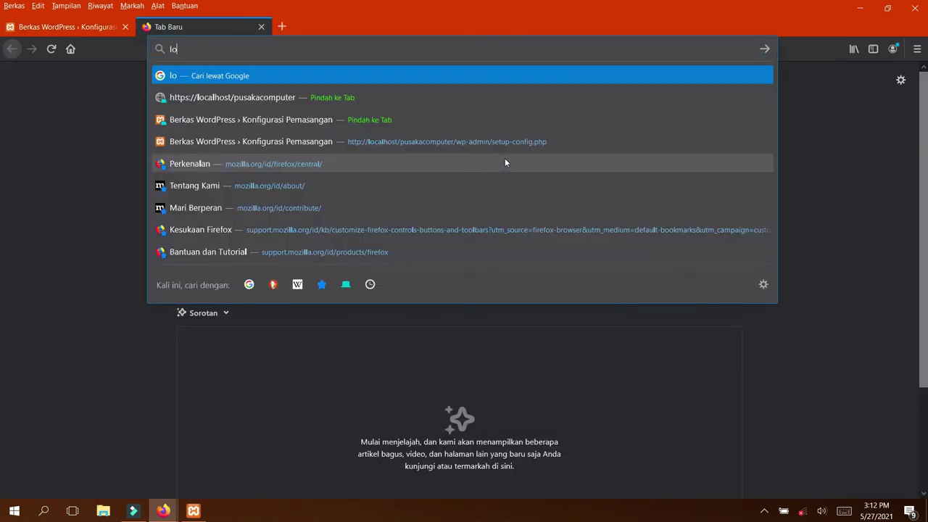
text(calhost)
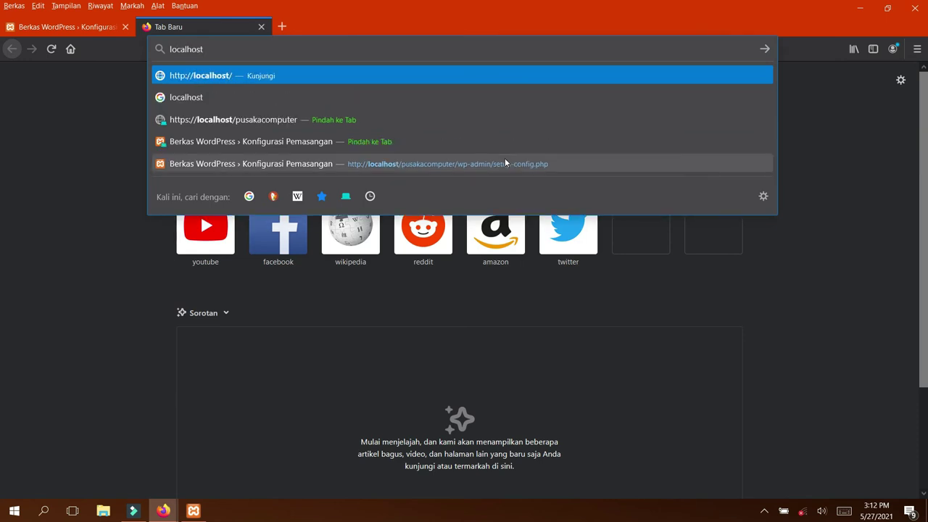
text(/)
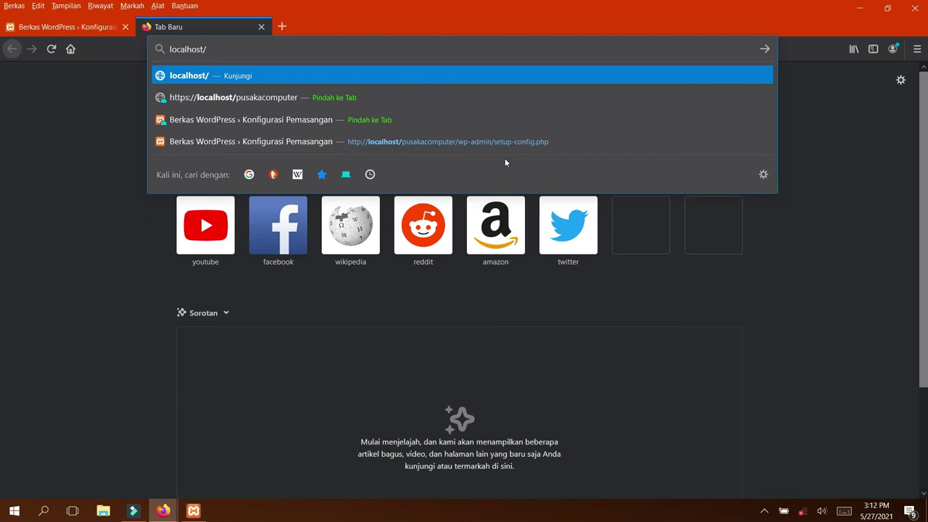
text(p)
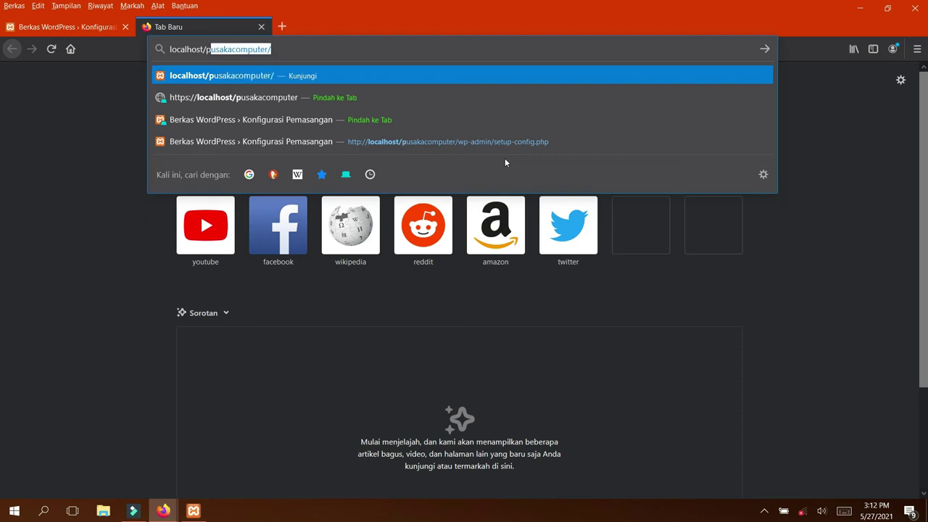
text(hpmyadmin)
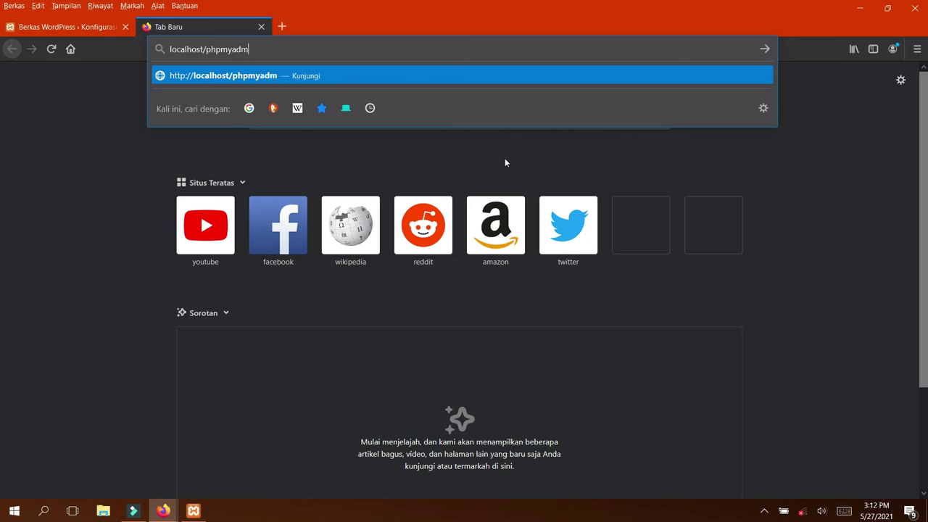
key(Return)
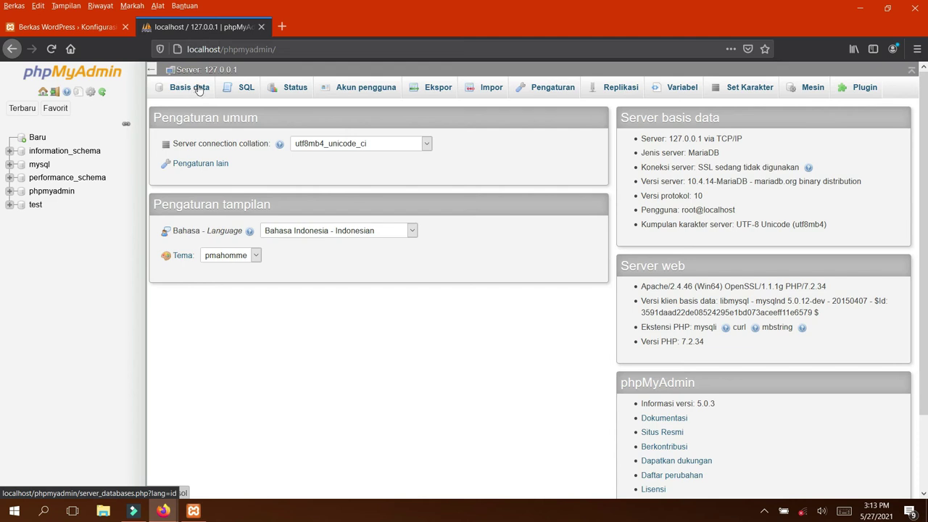
Create an empty database named pusakacom with utf8mb4_general_ci collation and open it
click(37, 137)
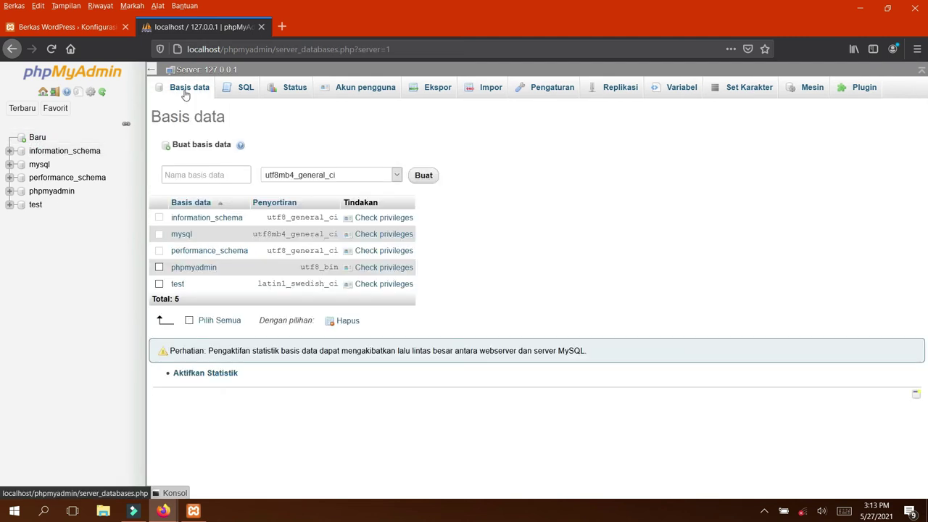
click(210, 175)
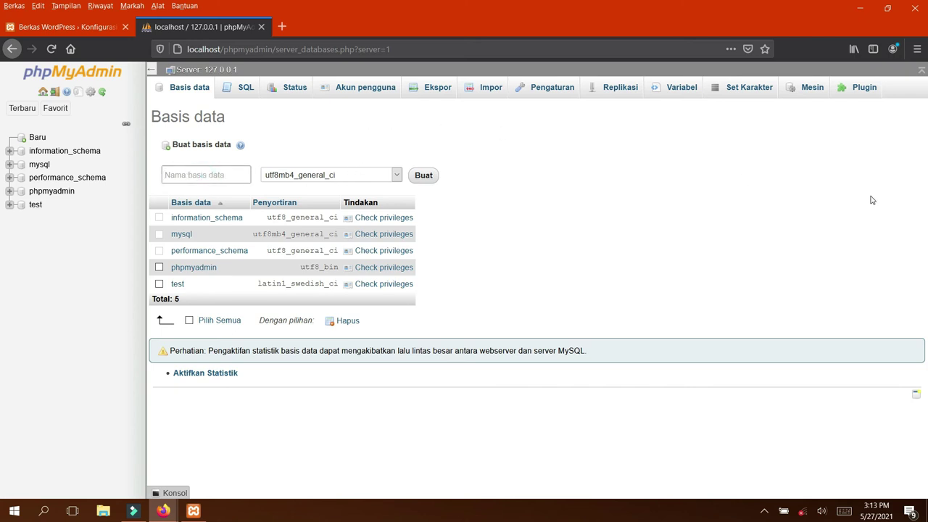
text(pusakacom)
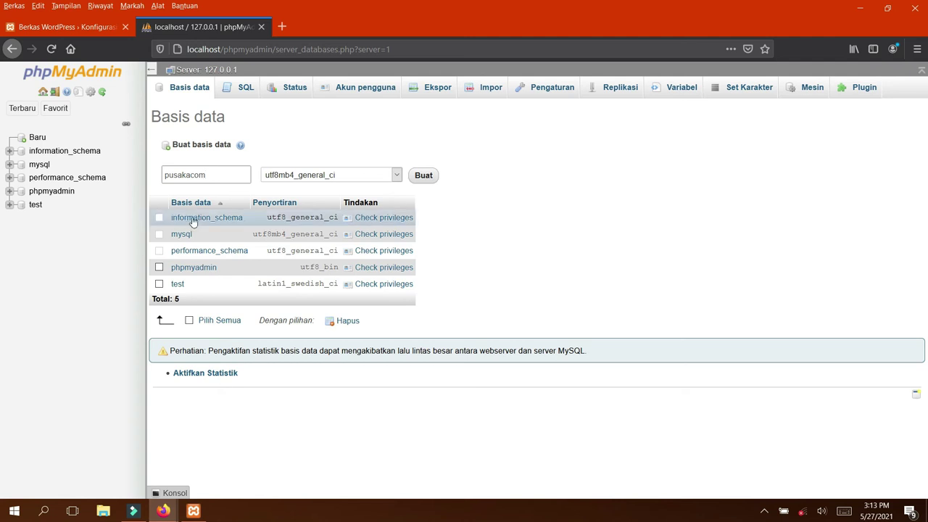
click(163, 177)
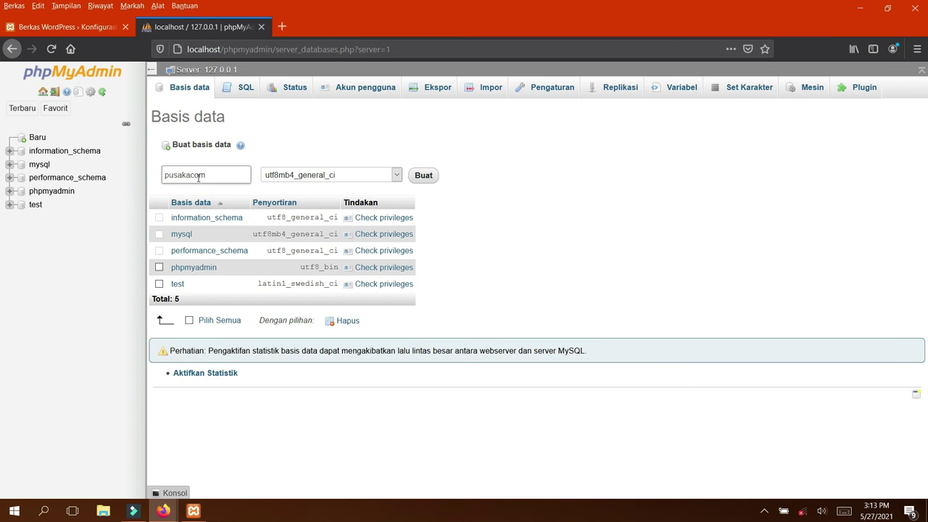
click(425, 178)
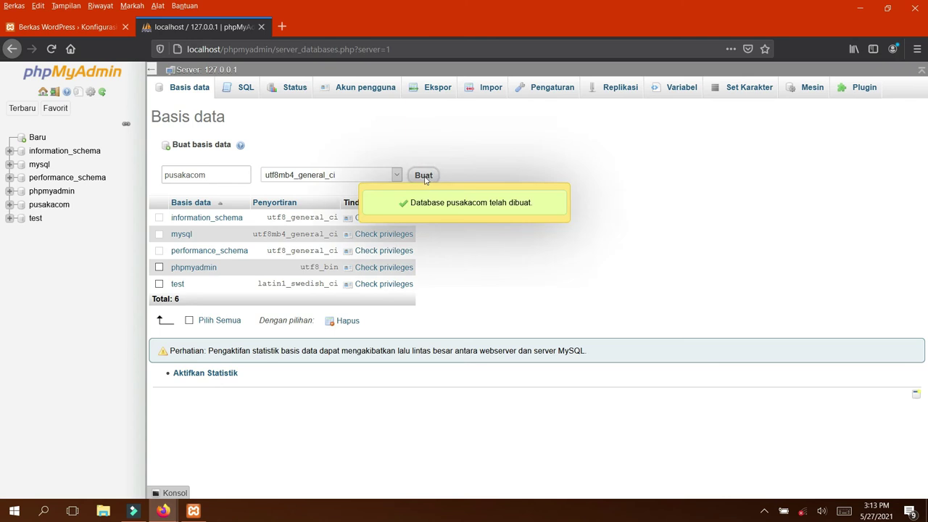
click(22, 109)
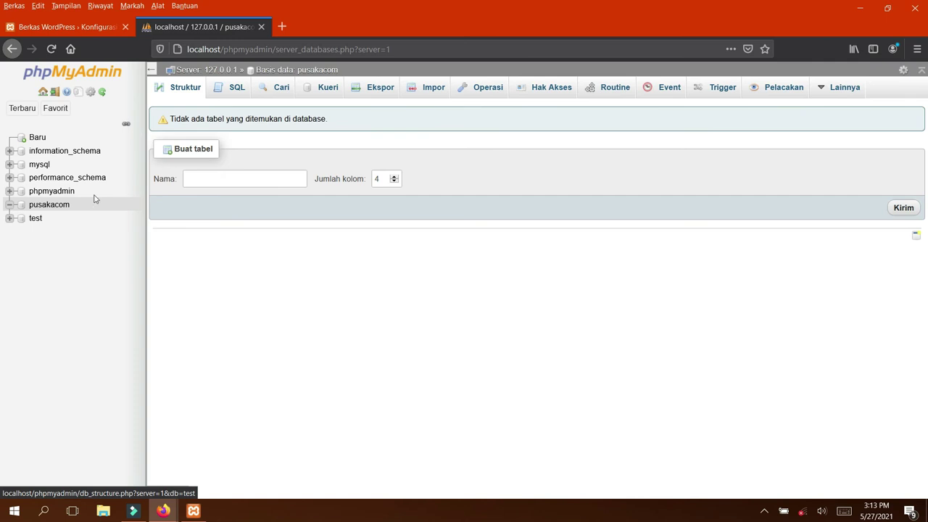
Confirm the pusakacom database has no tables, then close the phpMyAdmin tab
click(60, 209)
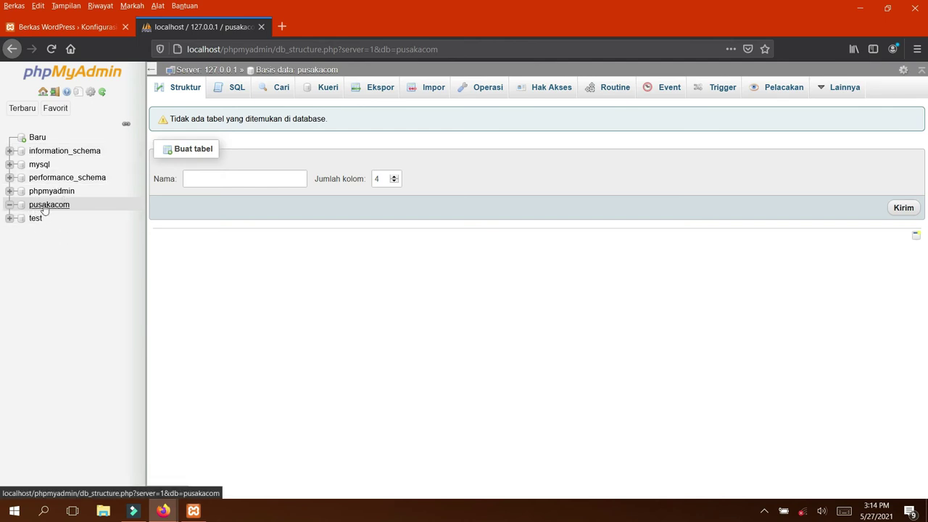
click(261, 27)
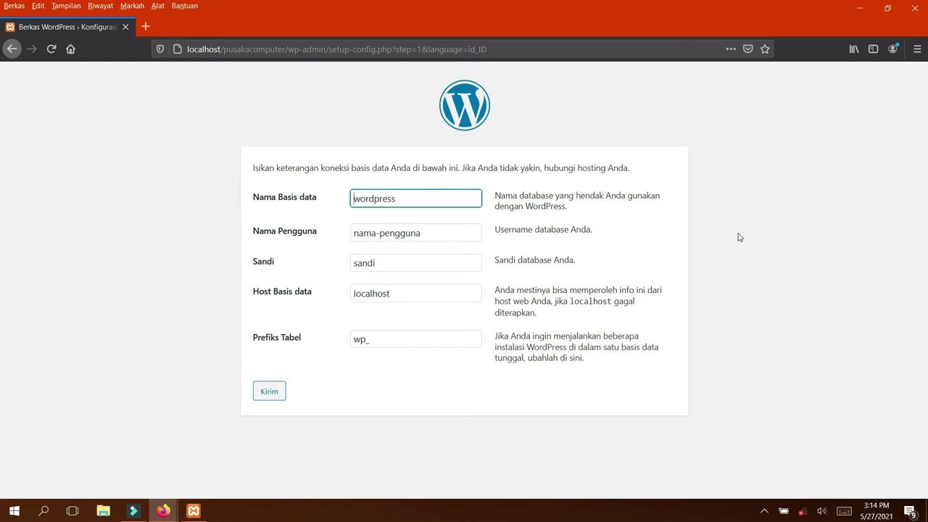
Enter pusakacom as the database name and root as the username
text(pus)
key(BackSpace)
key(BackSpace)
key(BackSpace)
key(BackSpace)
key(BackSpace)
key(BackSpace)
key(BackSpace)
key(BackSpace)
key(BackSpace)
key(BackSpace)
key(BackSpace)
text(pusakacom)
click(426, 234)
drag(426, 235, 351, 233)
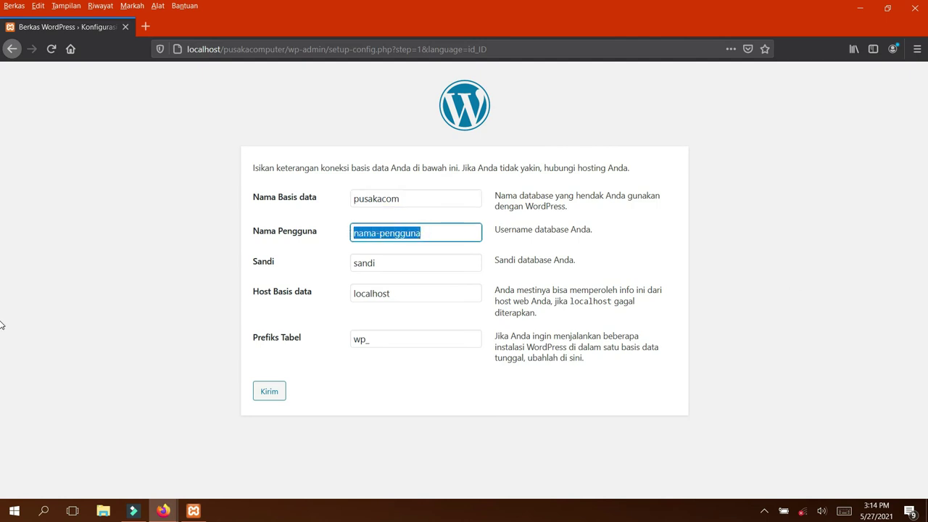
text(root)
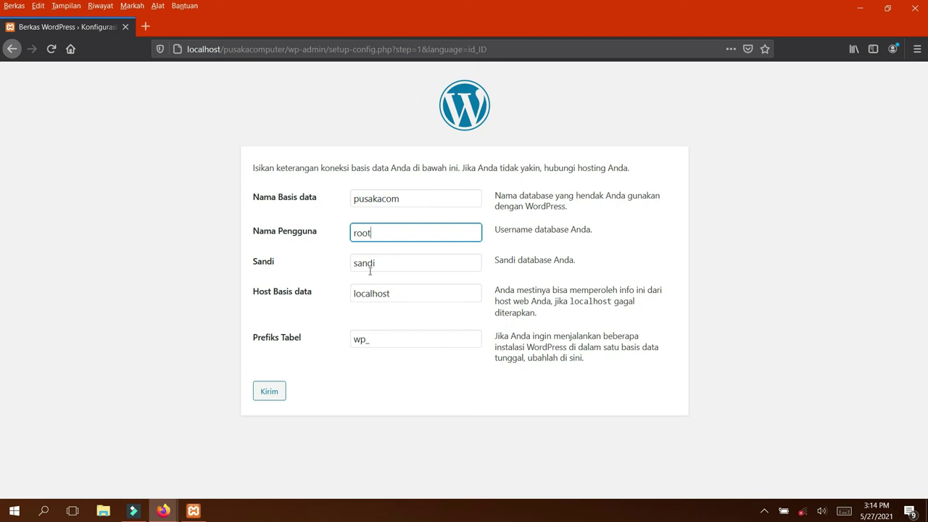
Leave the database password empty, keep host localhost and prefix wp_, and submit
drag(384, 264, 319, 259)
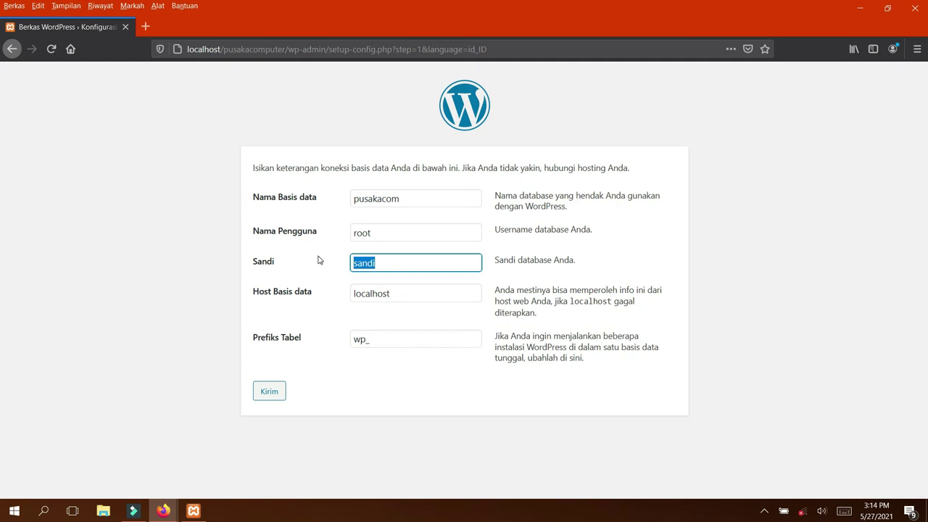
key(BackSpace)
click(393, 294)
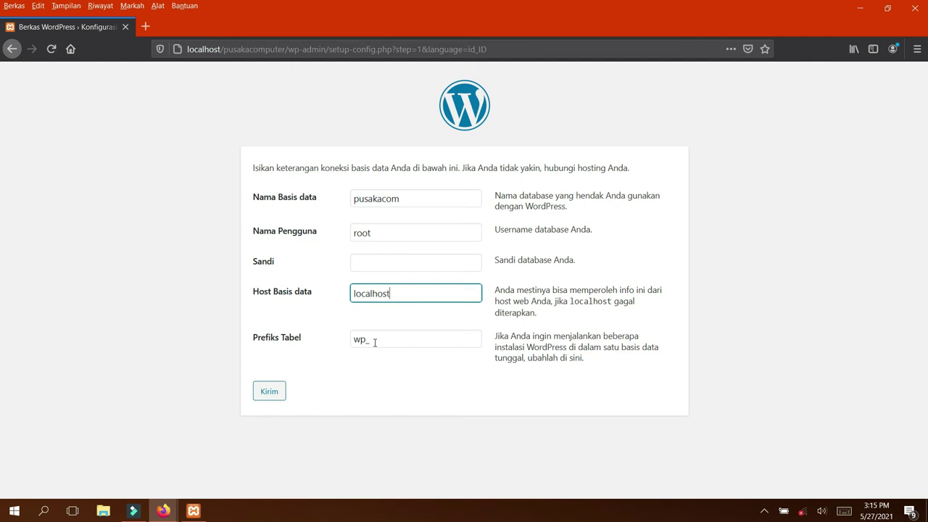
click(400, 235)
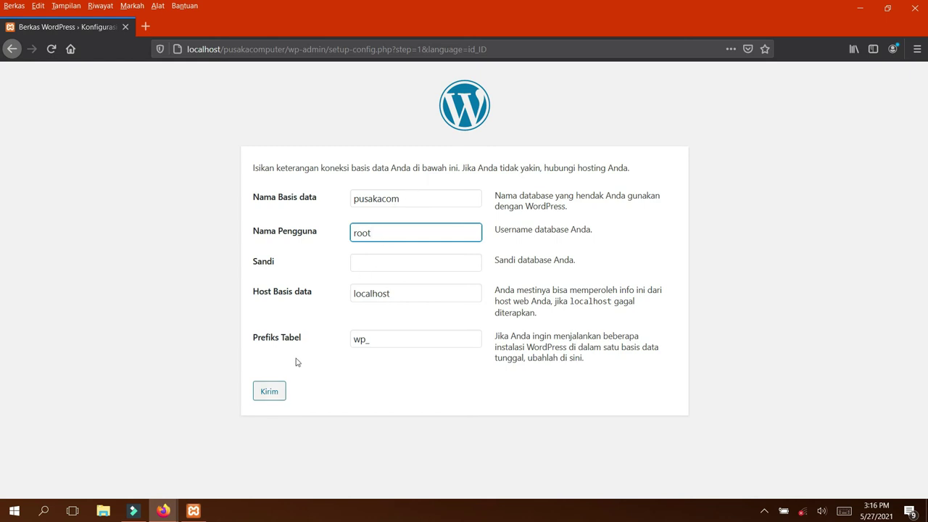
click(270, 392)
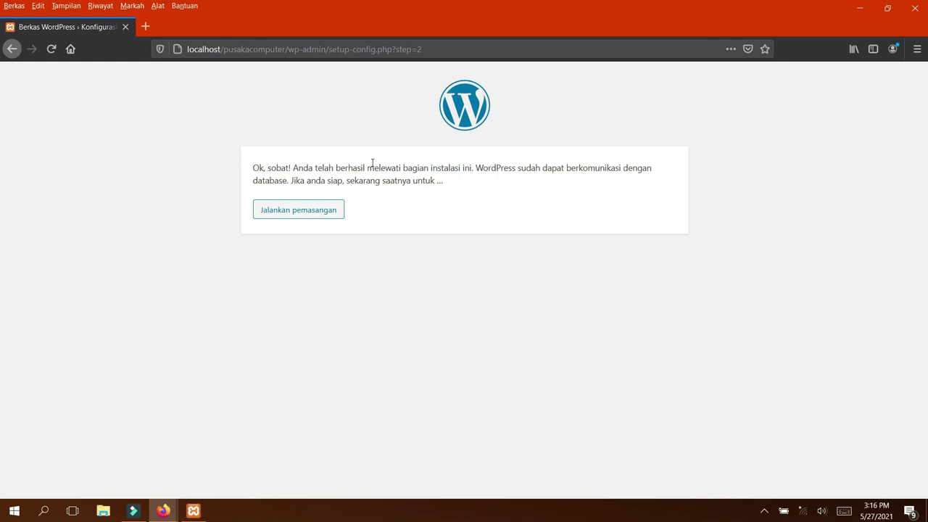
Proceed from the connection confirmation to run the WordPress installation
click(313, 211)
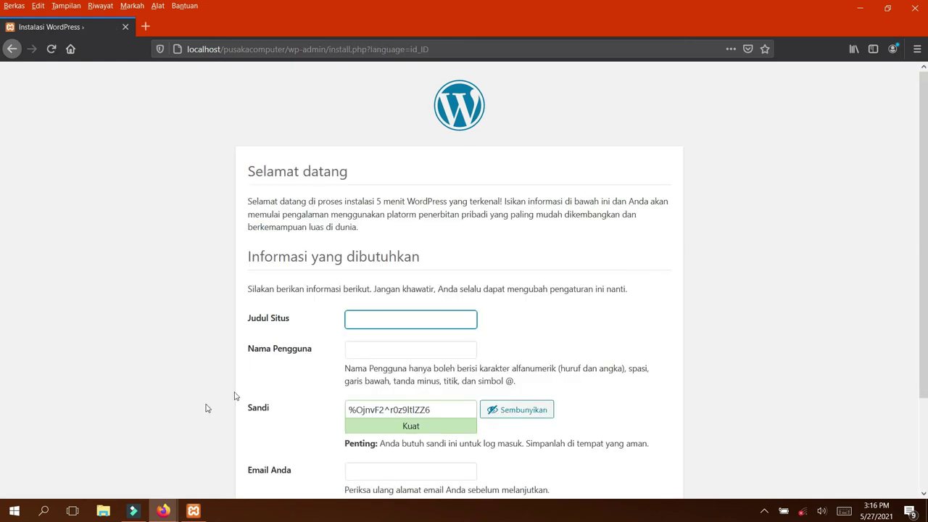
scroll(468, 266, down, 3)
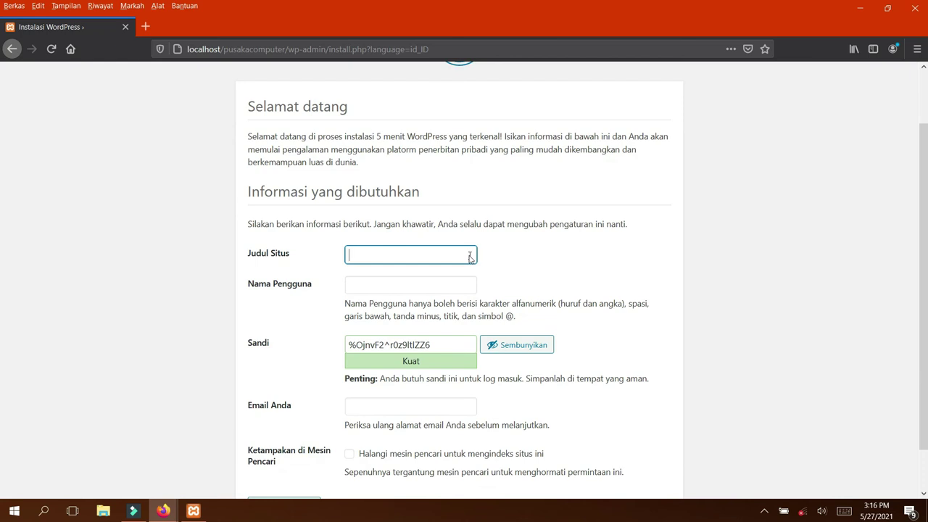
scroll(471, 254, up, 2)
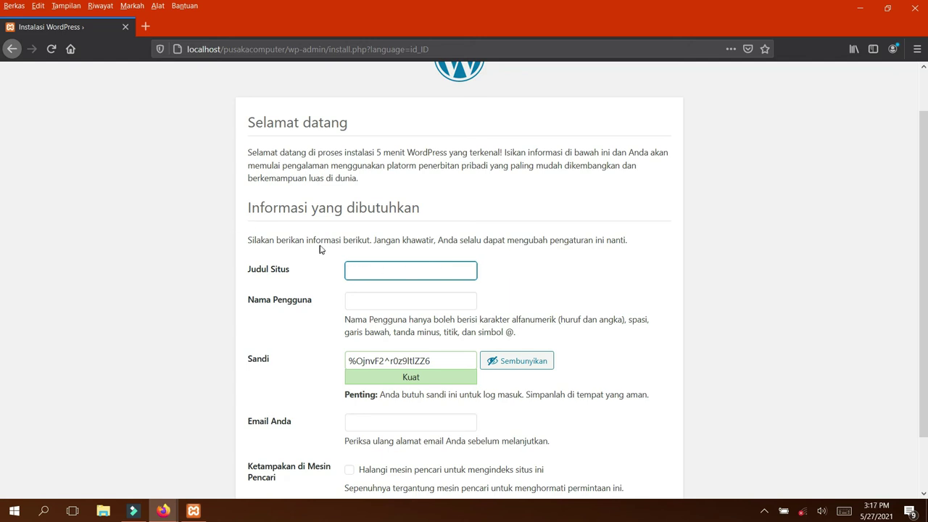
scroll(312, 246, down, 2)
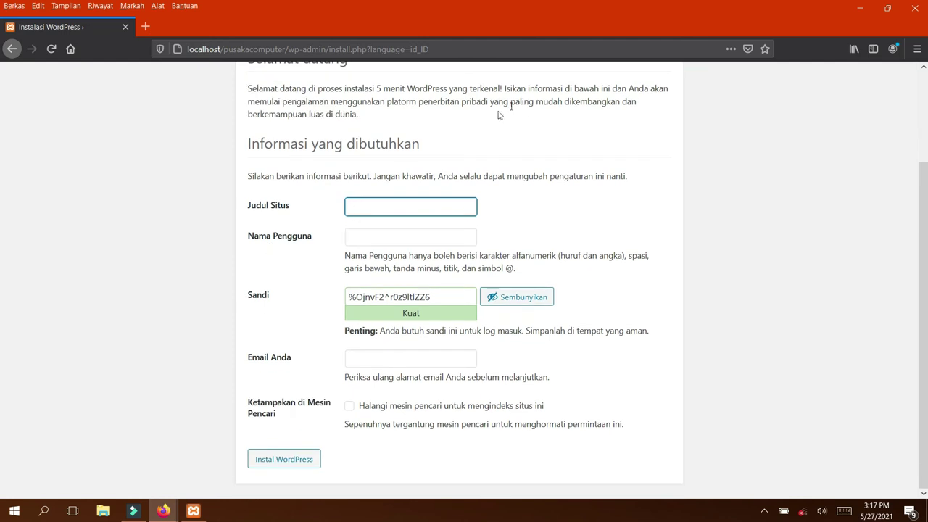
scroll(298, 109, up, 2)
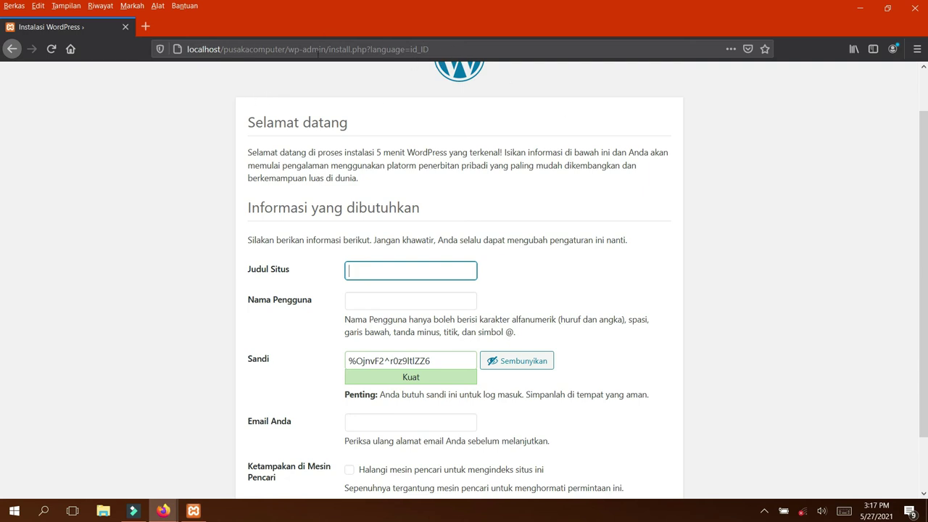
scroll(371, 98, up, 1)
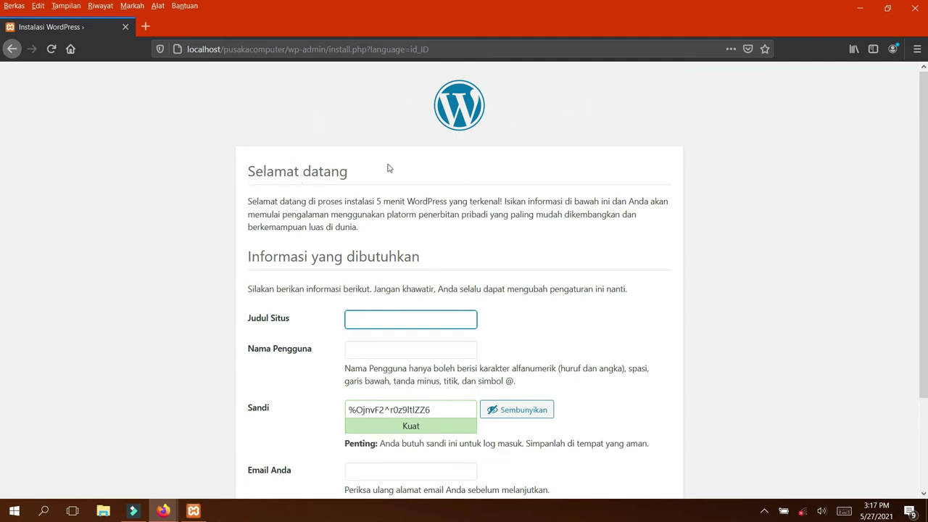
scroll(406, 348, down, 1)
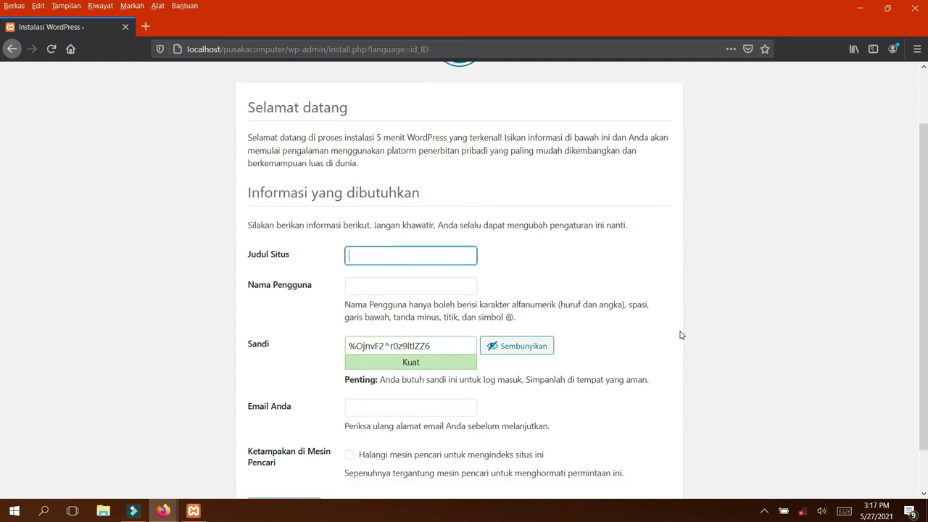
text(usaka Computer)
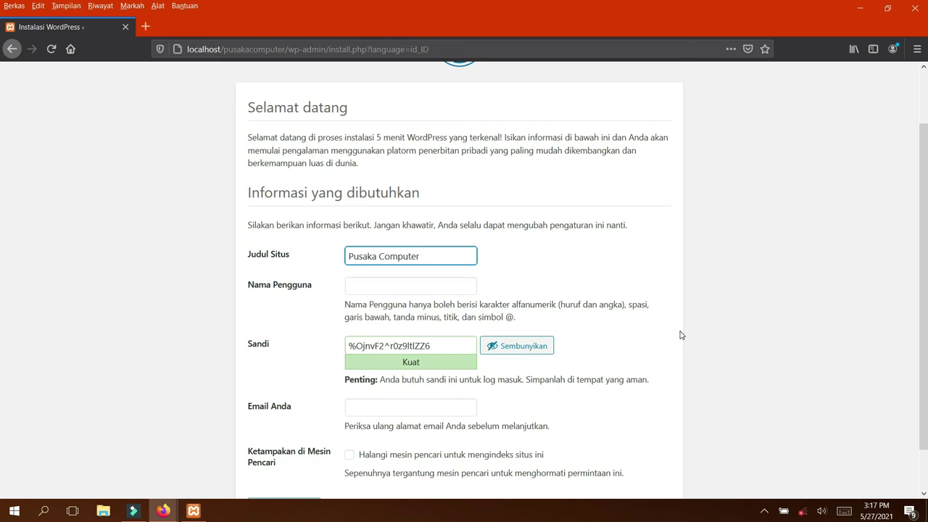
Enter the administrator username, correcting its mistyped ending
click(358, 289)
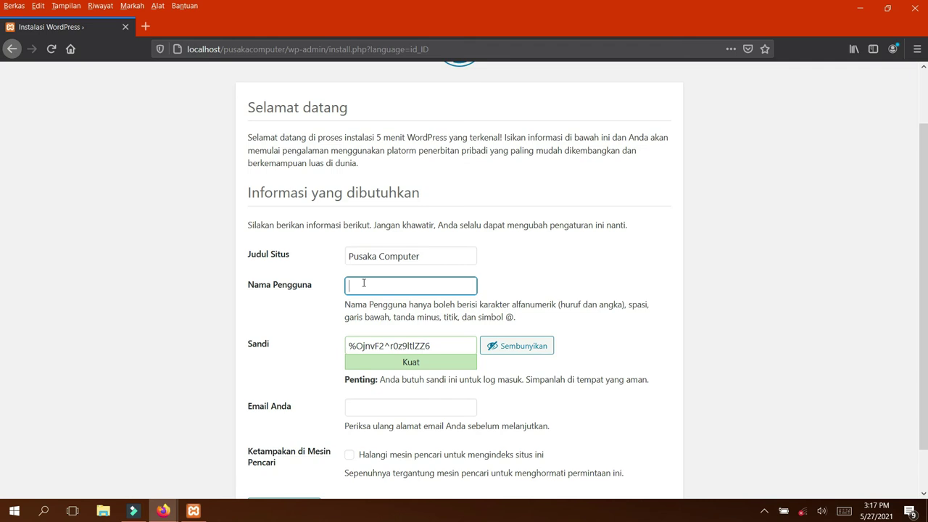
text(r)
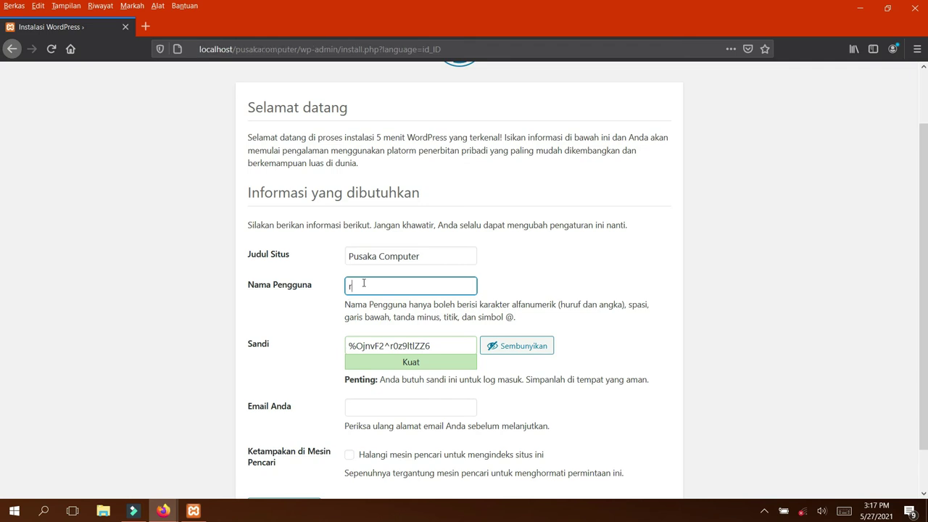
text(isa)
text(@admin)
key(BackSpace)
key(BackSpace)
key(BackSpace)
key(BackSpace)
key(BackSpace)
key(BackSpace)
text(@admin)
Select the generated strong password and toggle its visibility to inspect it
drag(434, 346, 321, 327)
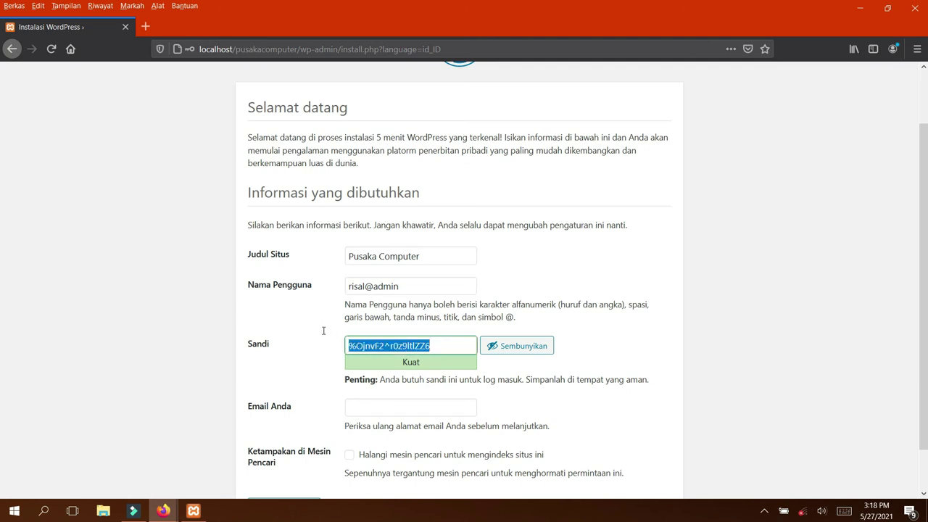
click(513, 350)
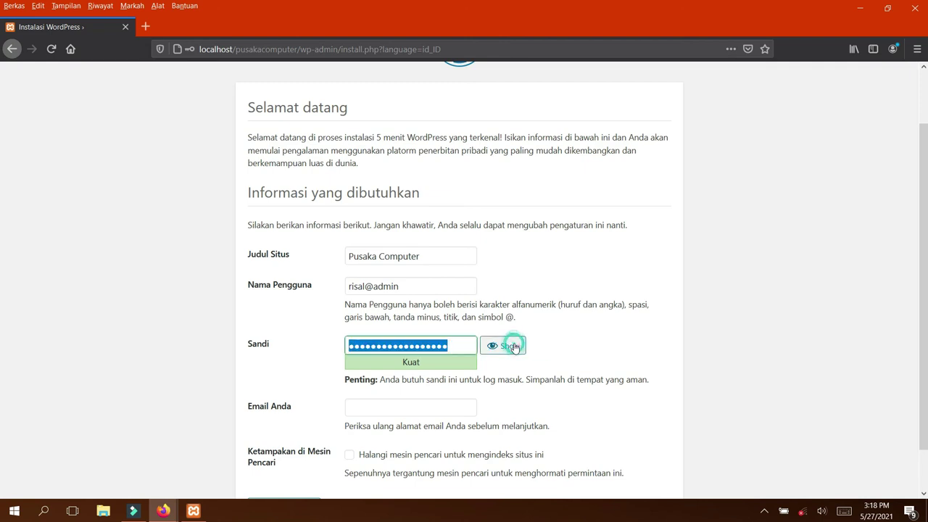
click(509, 348)
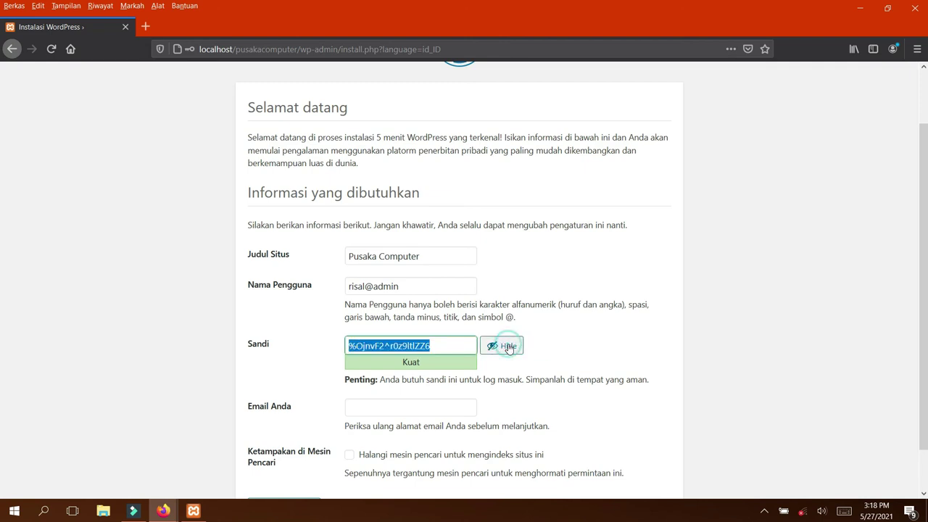
click(511, 350)
click(511, 351)
click(500, 348)
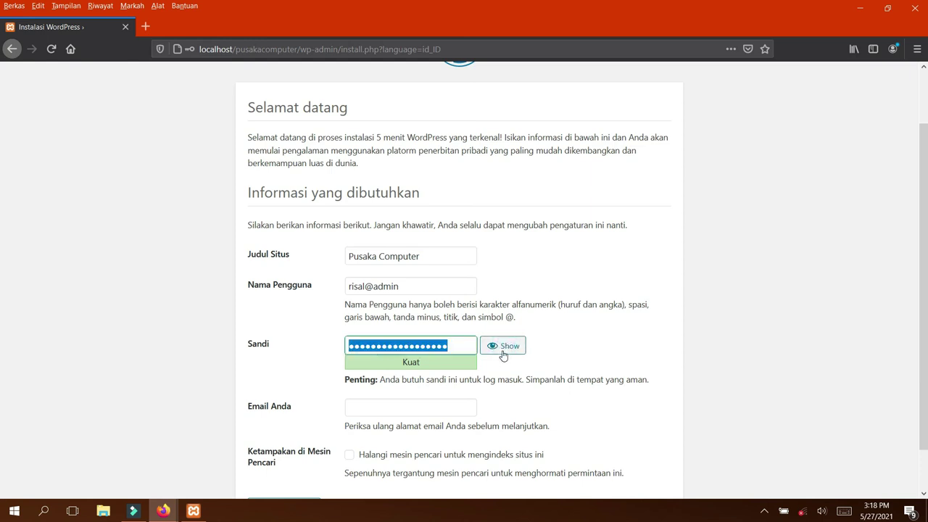
click(498, 346)
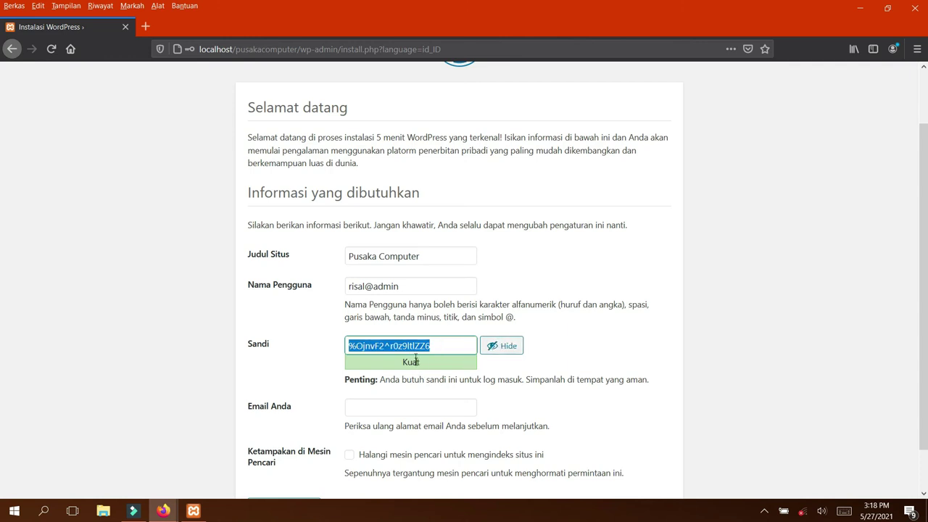
Overwrite it with a short weak password, check it, then select and hide it
text(123)
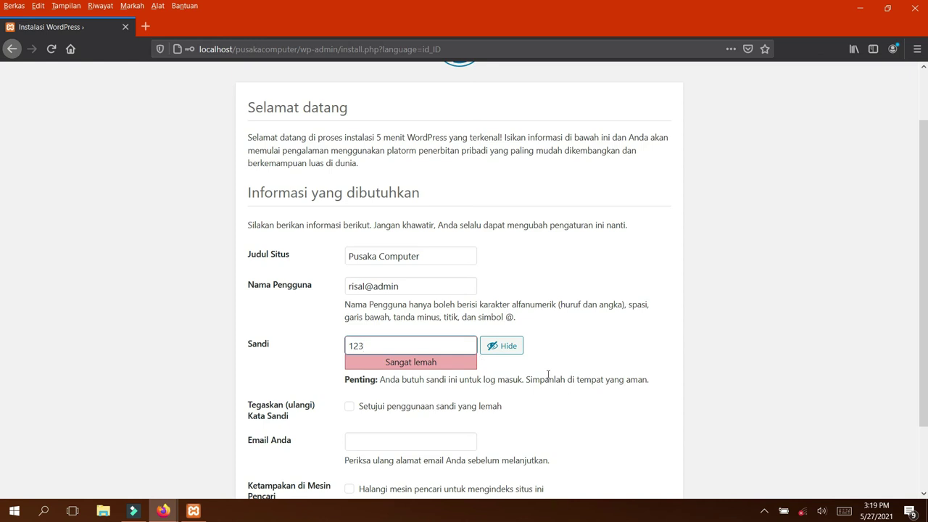
click(519, 352)
click(519, 352)
drag(392, 346, 331, 344)
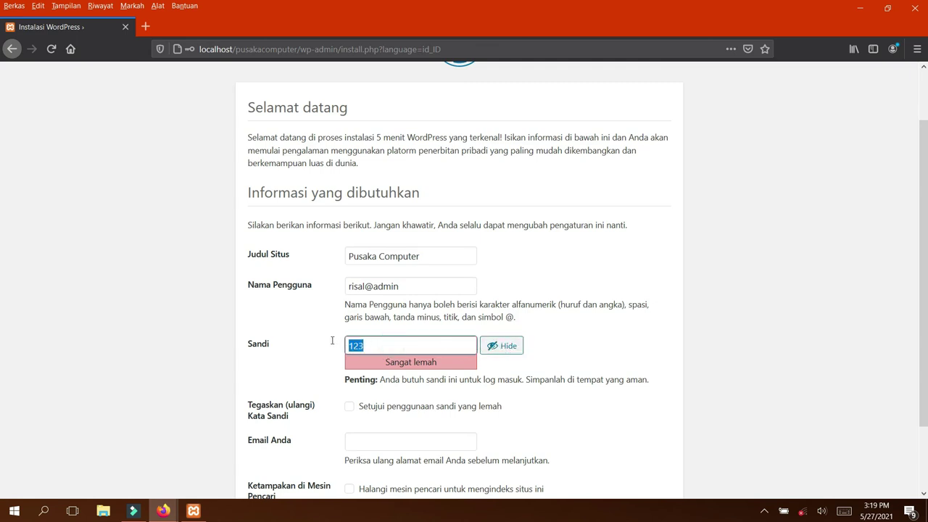
click(504, 348)
Retype a longer password rated medium ("Sedang"), checking it with Show and Hide
text(12)
key(BackSpace)
key(BackSpace)
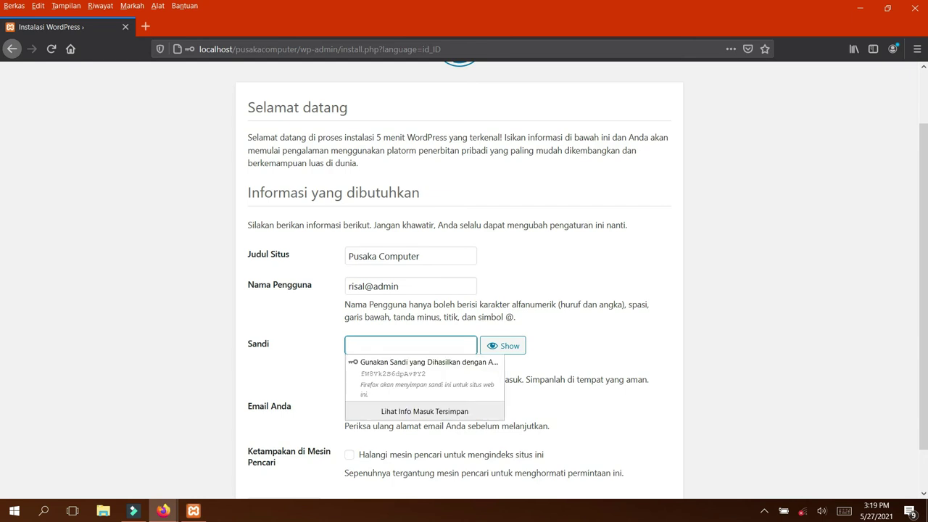
text(12345)
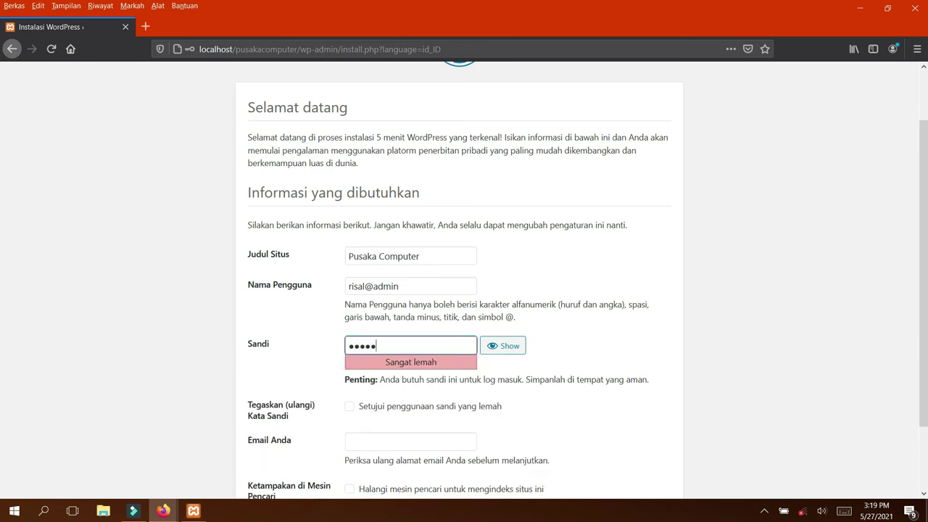
text(67890)
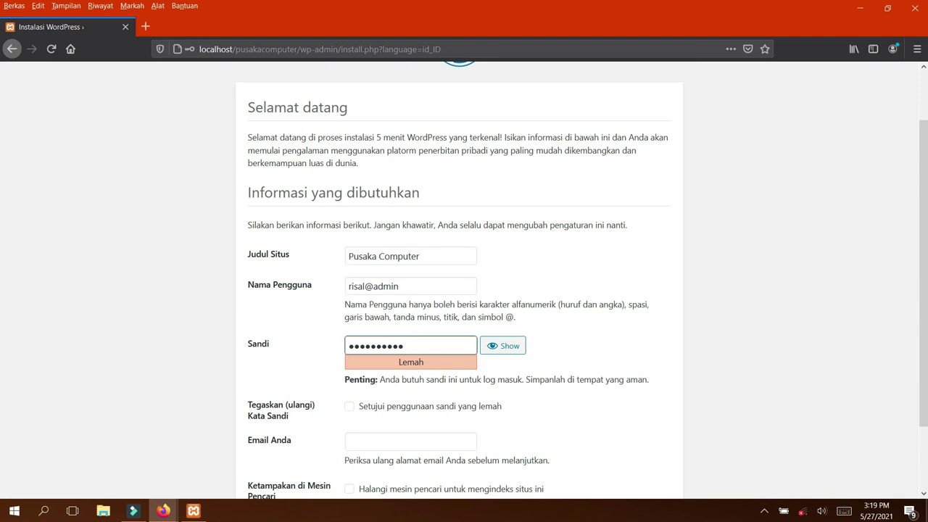
key(BackSpace)
key(BackSpace)
key(BackSpace)
key(BackSpace)
key(BackSpace)
key(BackSpace)
key(BackSpace)
key(BackSpace)
key(BackSpace)
key(BackSpace)
text(123456)
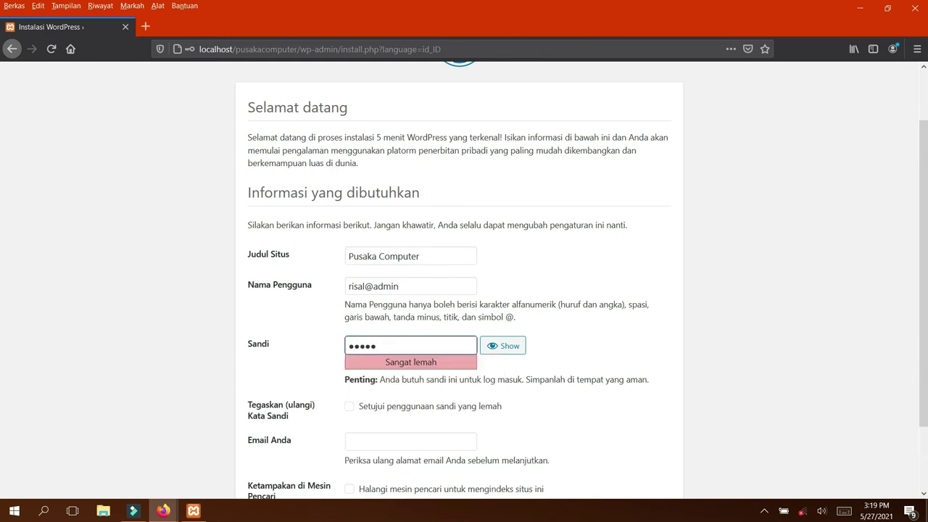
text(78)
key(BackSpace)
key(BackSpace)
key(BackSpace)
key(BackSpace)
key(BackSpace)
key(BackSpace)
key(BackSpace)
key(BackSpace)
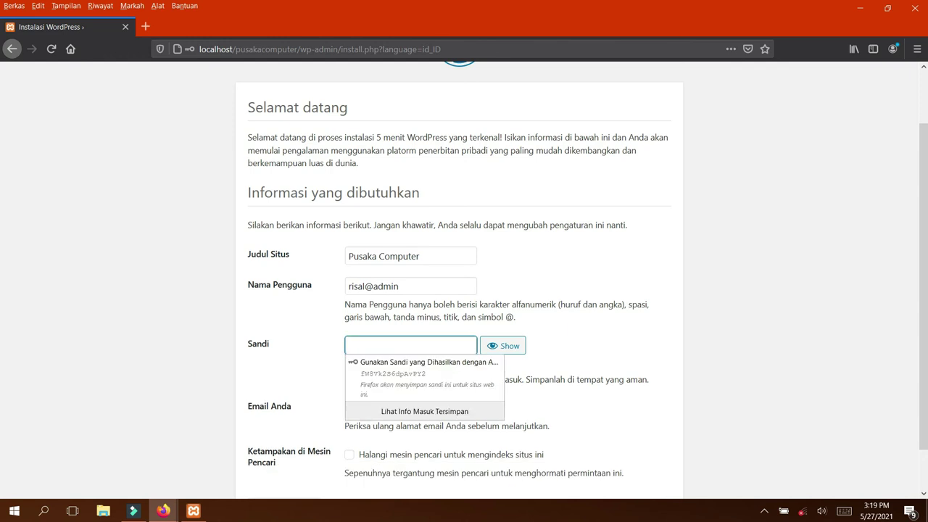
text(1234567890)
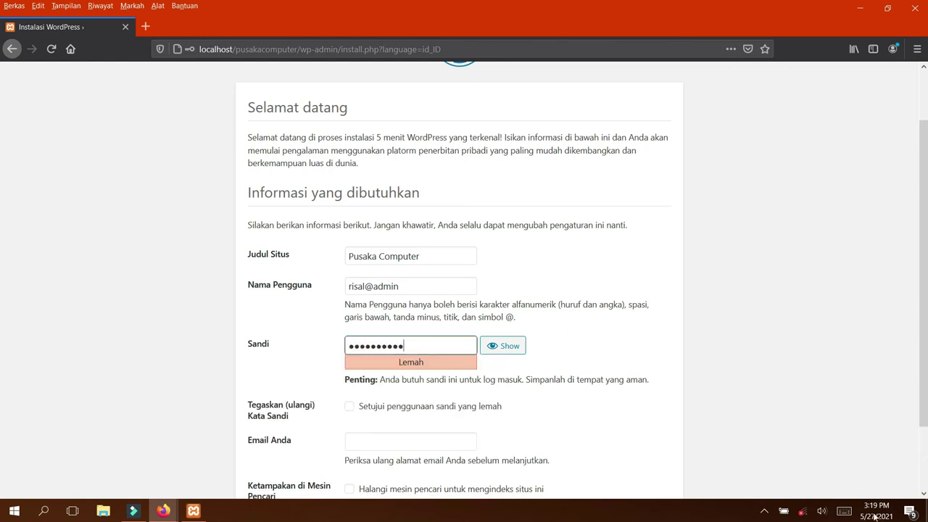
scroll(374, 432, down, 2)
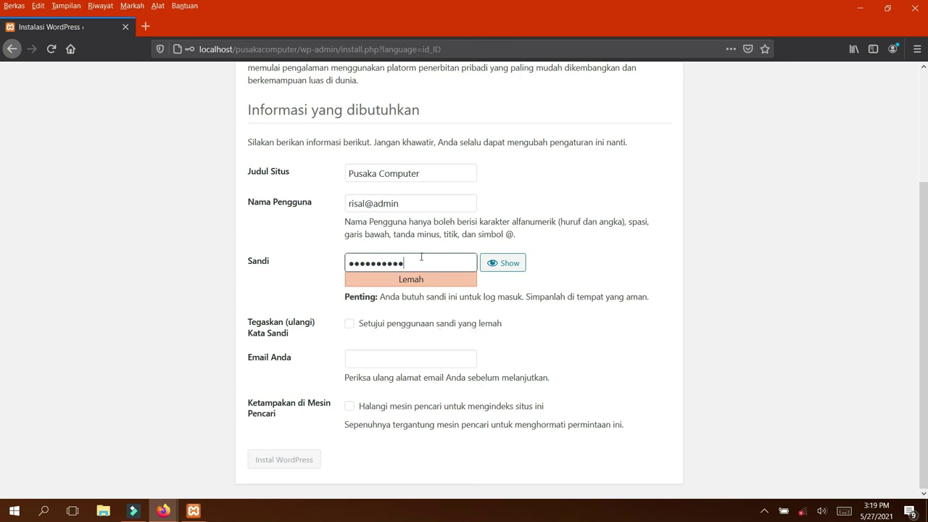
text(1)
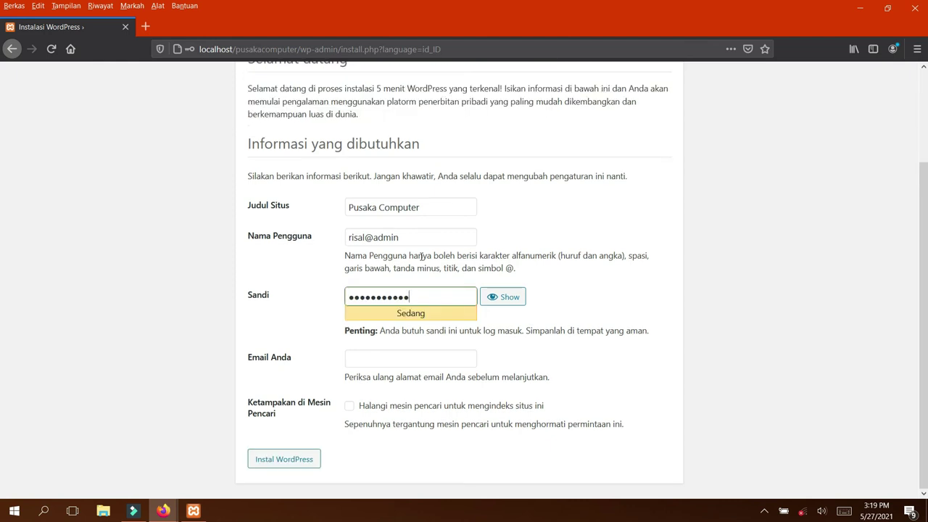
text(2)
click(510, 300)
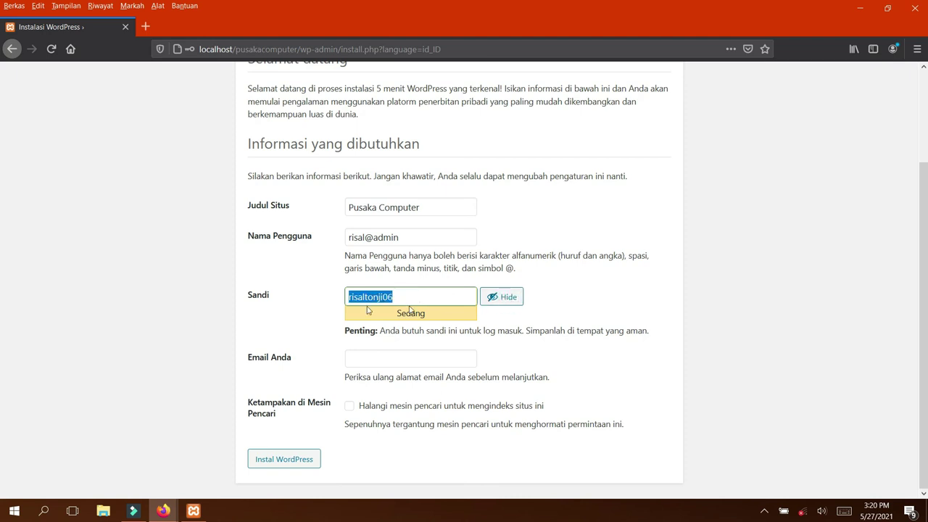
click(506, 303)
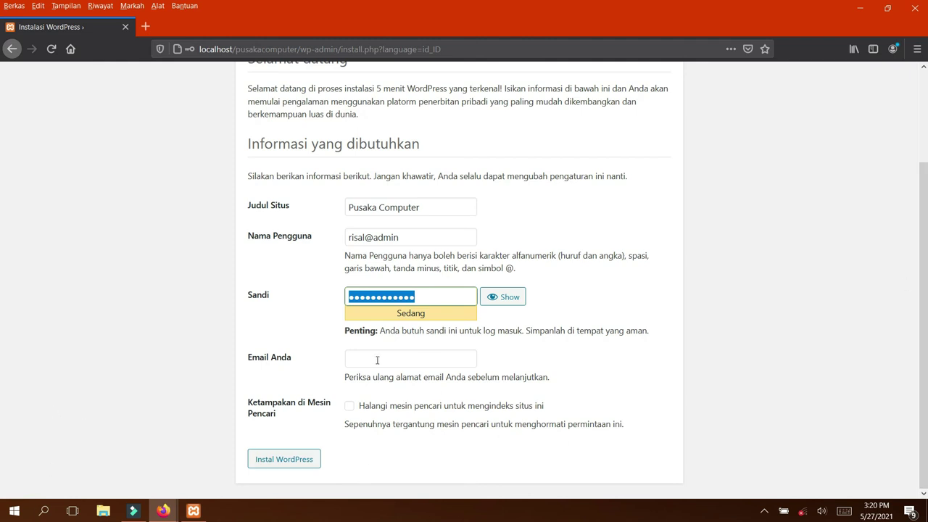
click(373, 360)
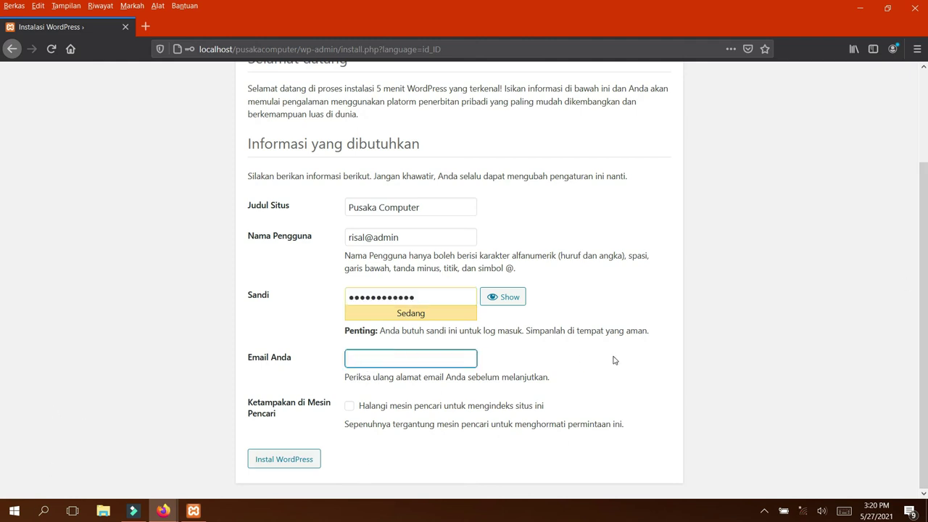
Enter the administrator's e-mail address, fixing a mistyped start
text(p)
text(a)
key(BackSpace)
key(BackSpace)
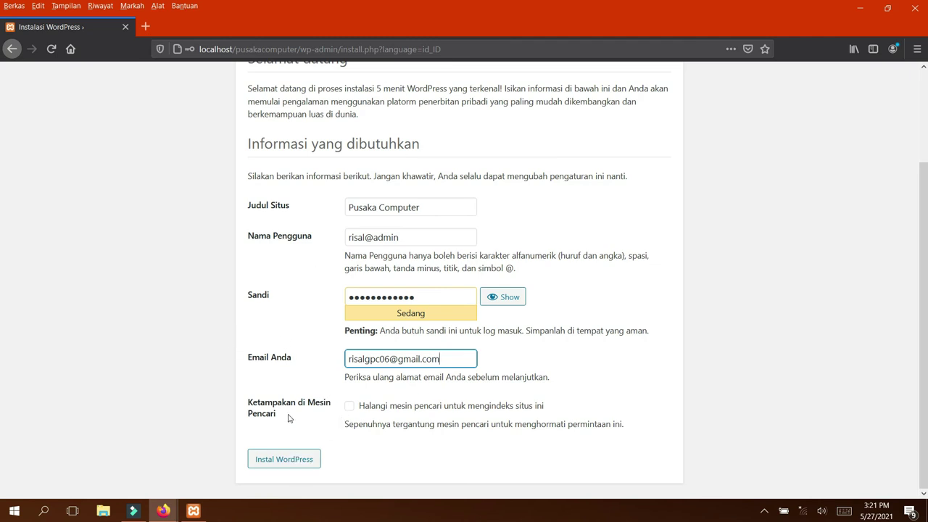
Run the WordPress installation and decline Firefox's offer to save the login
click(283, 460)
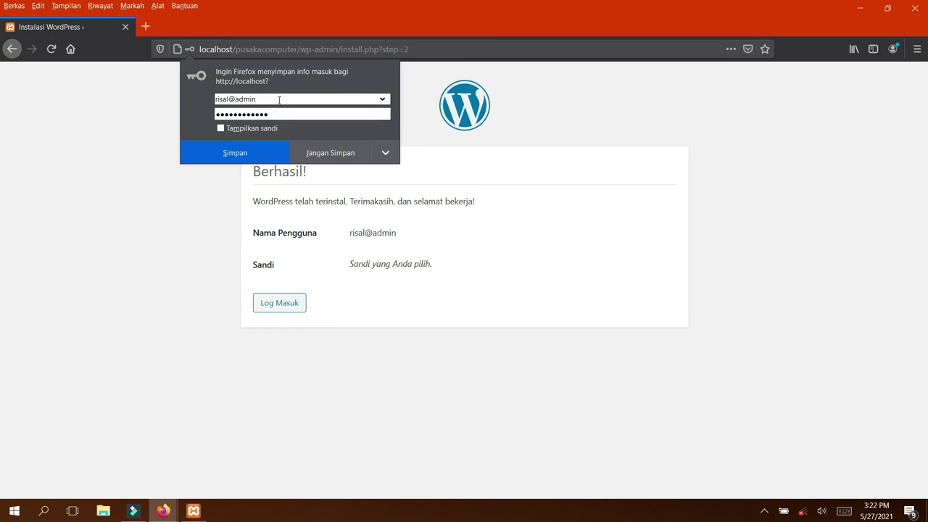
click(331, 153)
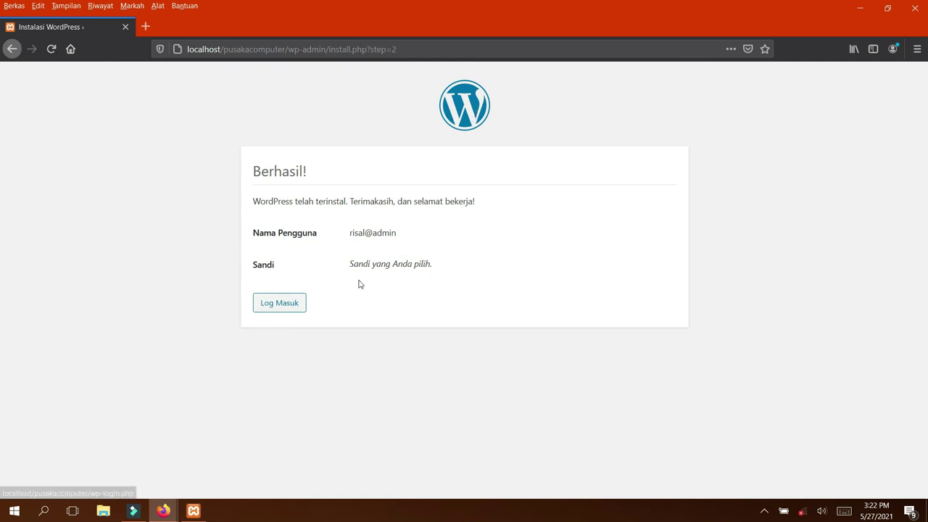
Log in with the new admin username and password, and let Firefox save the login
click(294, 308)
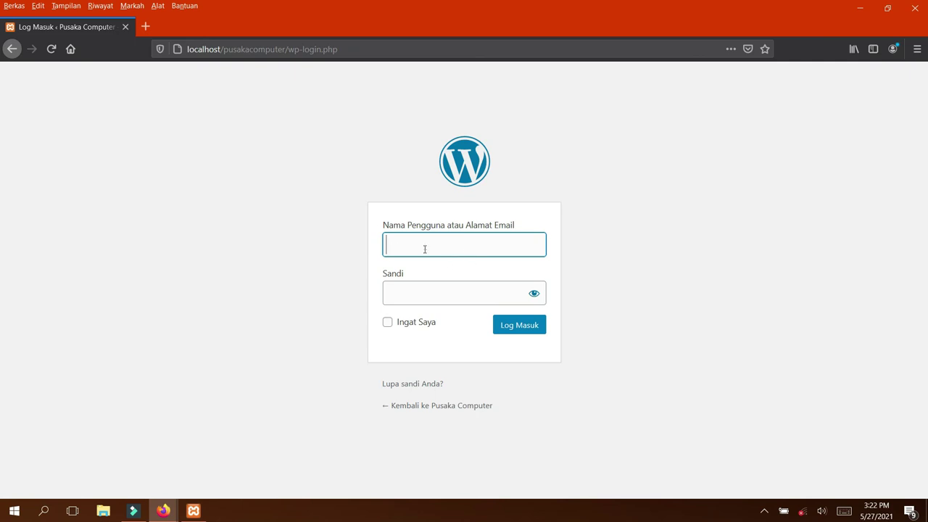
text(risal@admin)
click(461, 292)
text(*****)
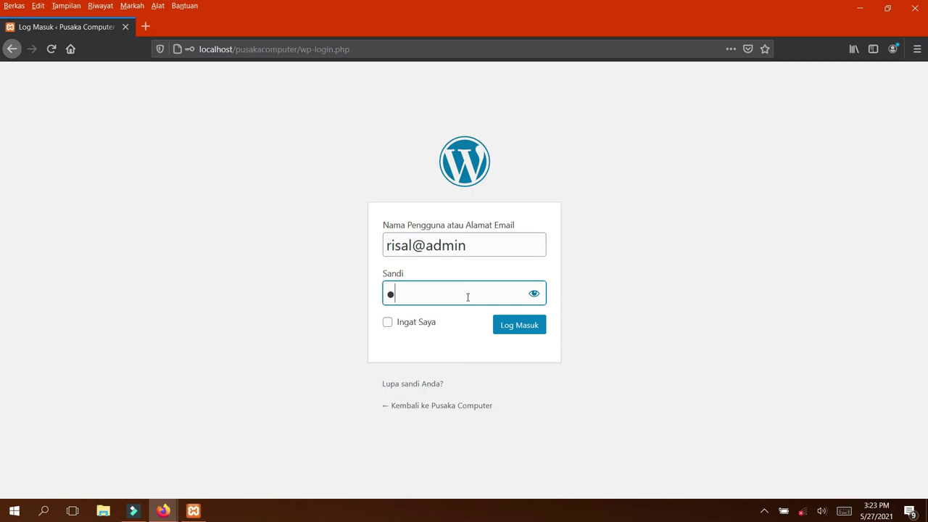
text(*******)
click(525, 334)
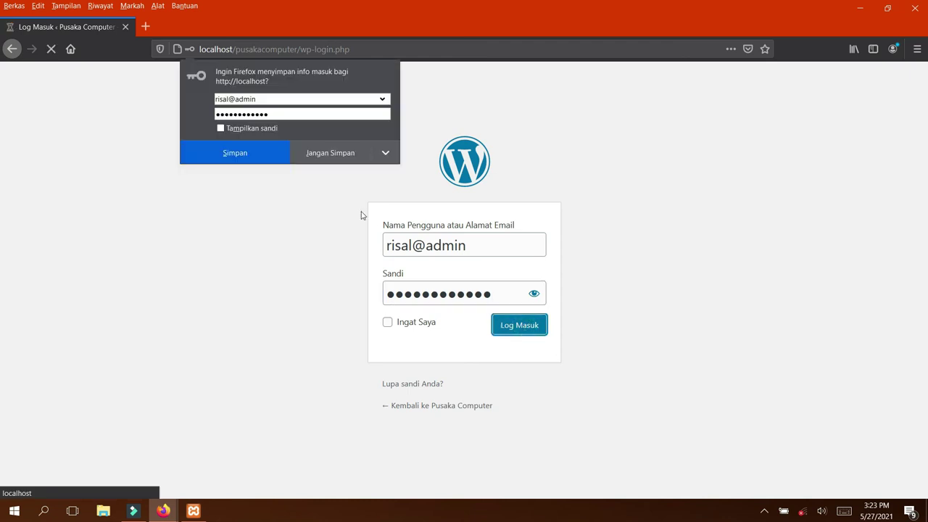
click(237, 152)
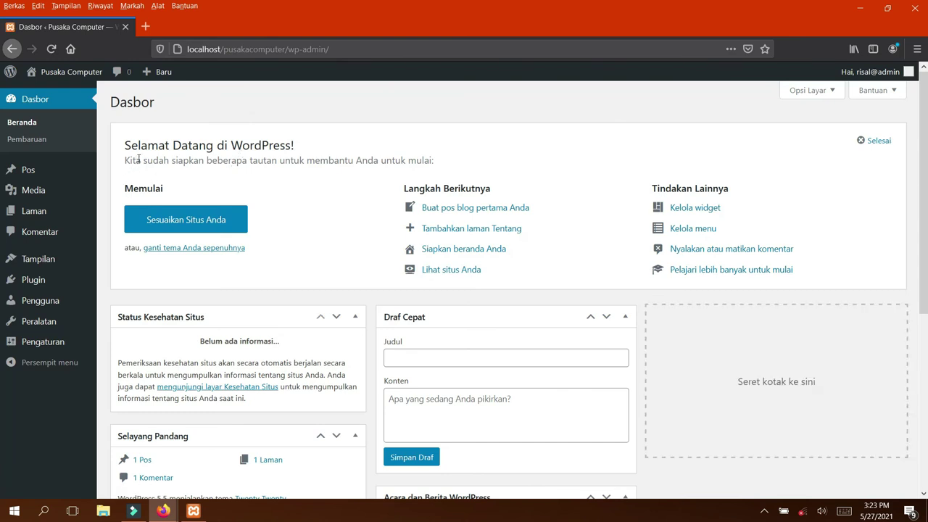
Scroll down through the Dasbor widgets and back up to the welcome panel
scroll(139, 159, down, 4)
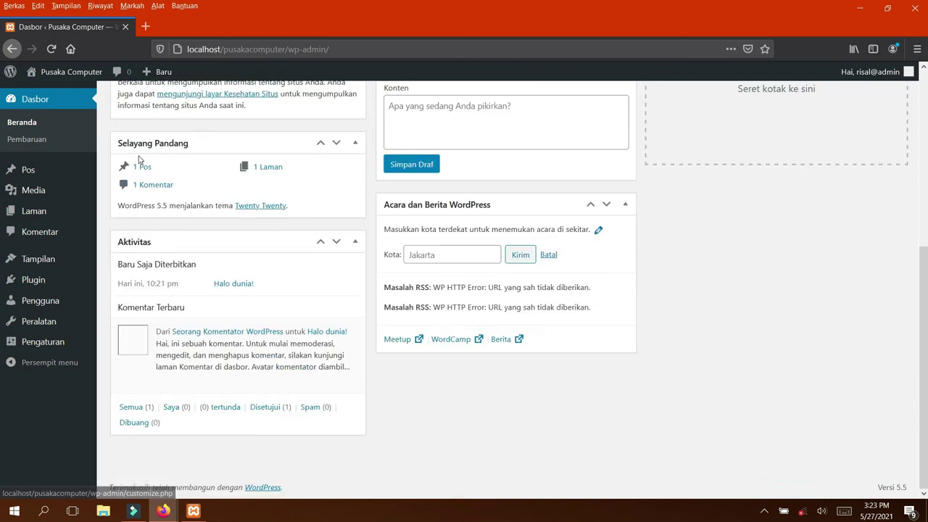
scroll(138, 159, up, 2)
scroll(140, 153, up, 2)
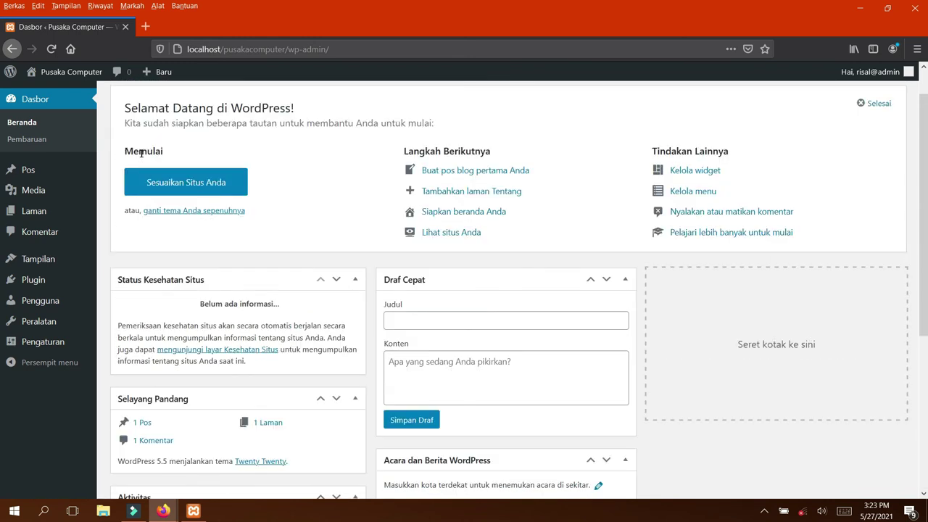
scroll(142, 152, up, 1)
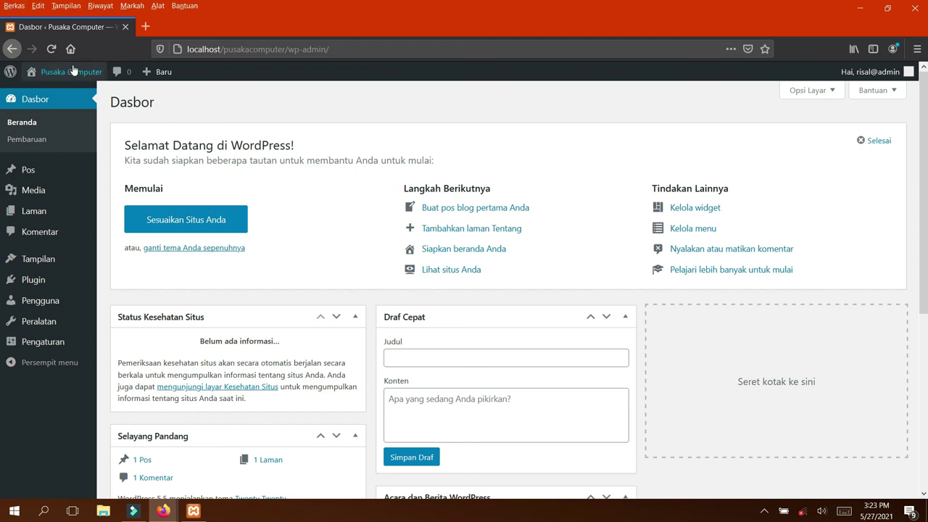
Load localhost/pusakacomputer/ in a new tab and scroll the front page with 'Halo dunia!'
click(145, 28)
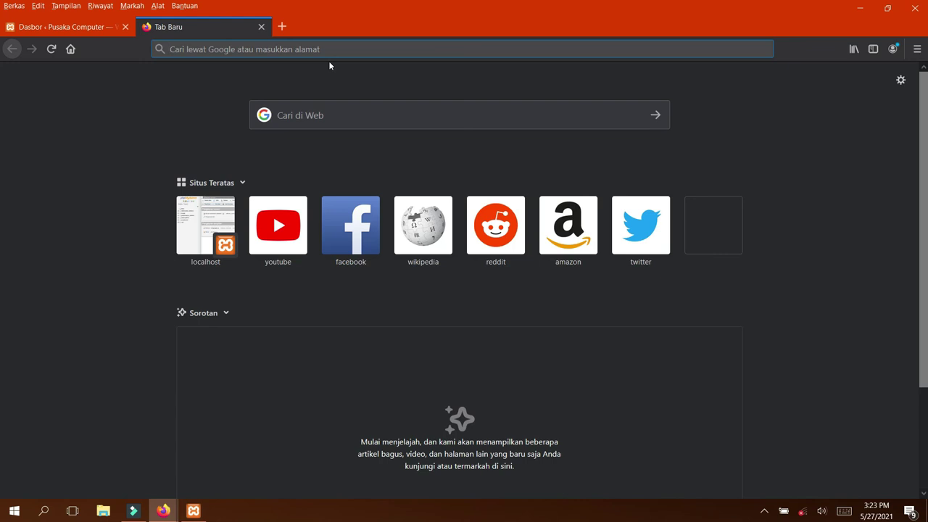
text(localhost/)
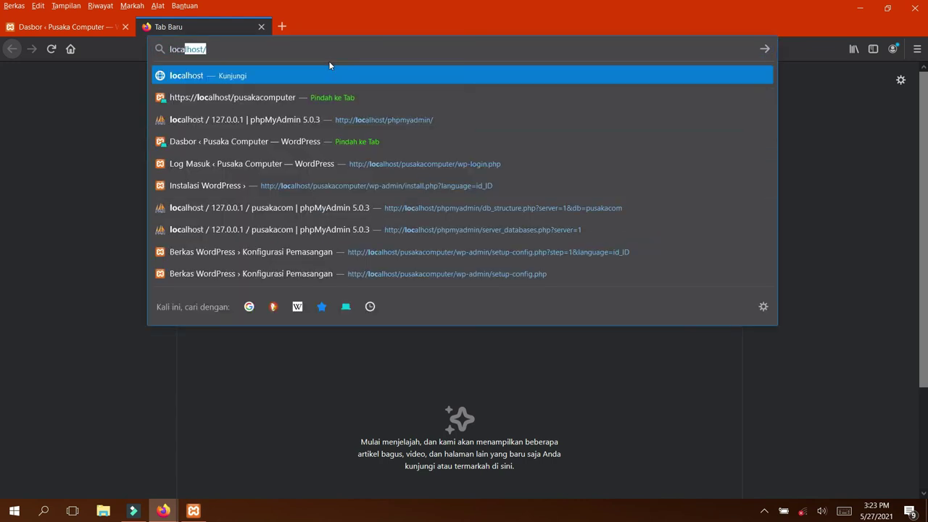
key(Right)
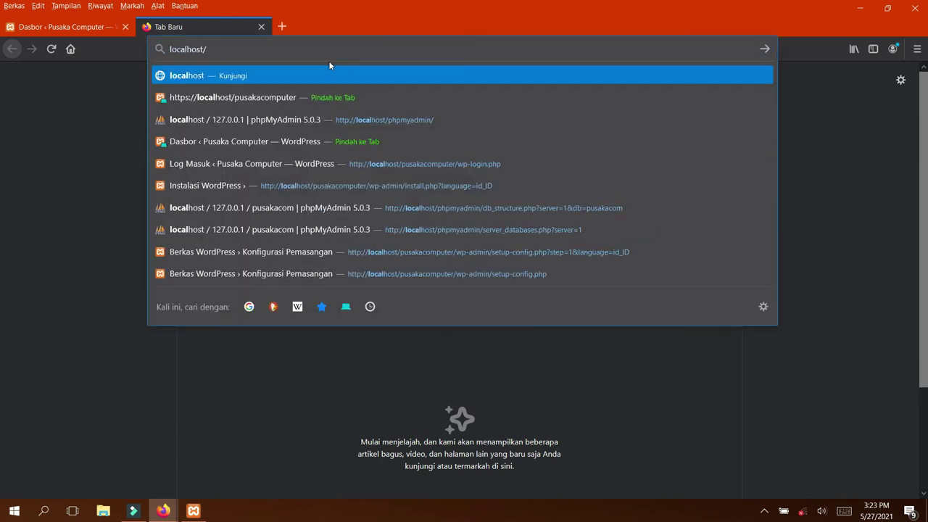
text(pusakacomputer/)
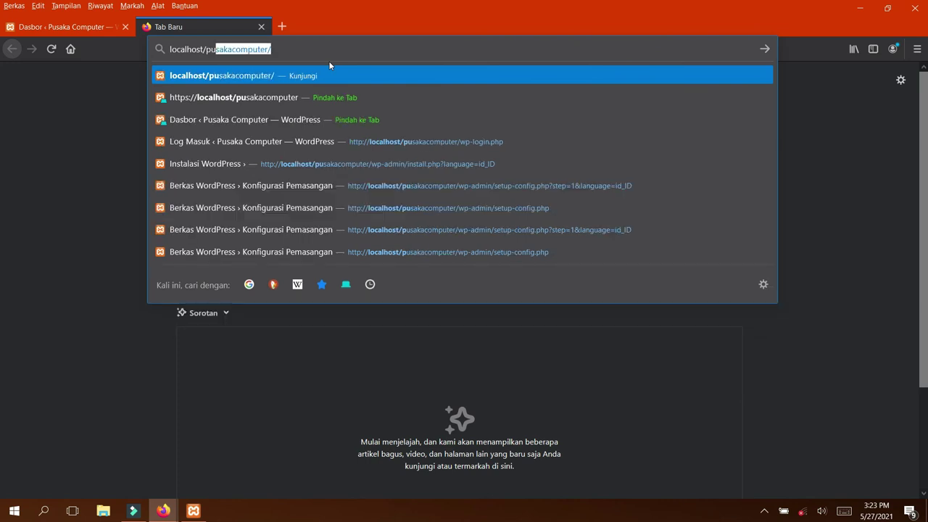
key(Return)
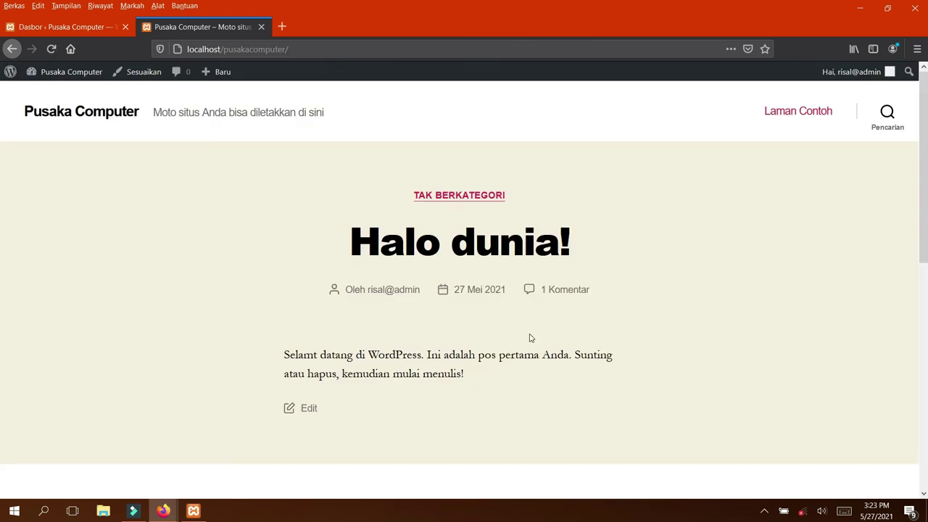
scroll(530, 338, down, 4)
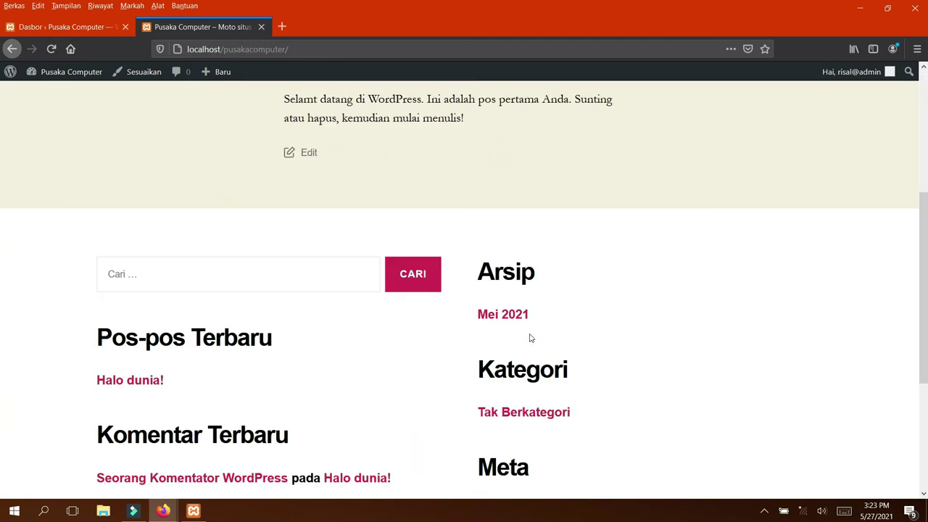
scroll(530, 338, up, 4)
scroll(530, 338, down, 5)
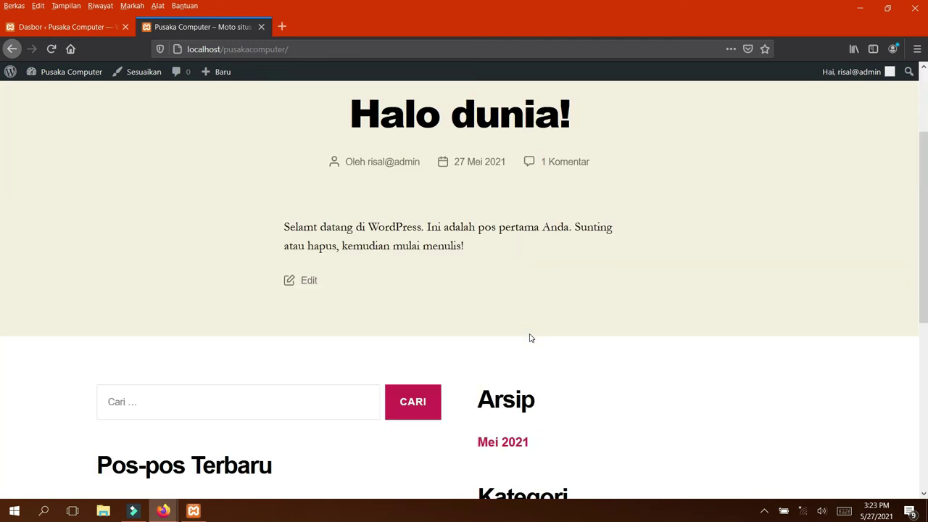
scroll(530, 337, up, 4)
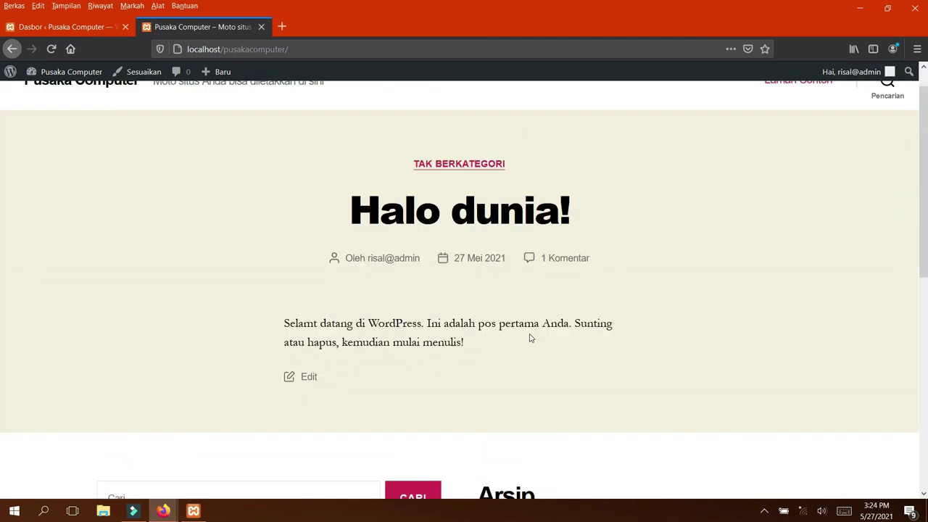
scroll(530, 337, up, 1)
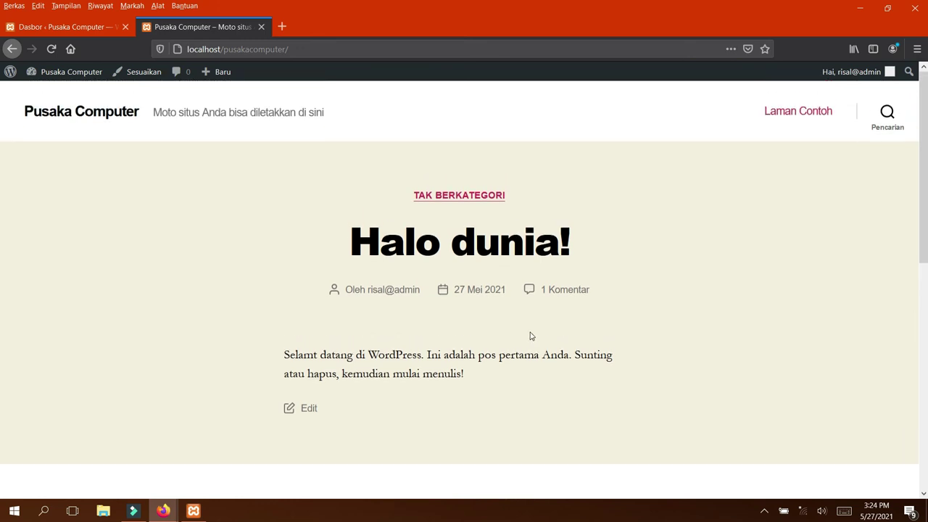